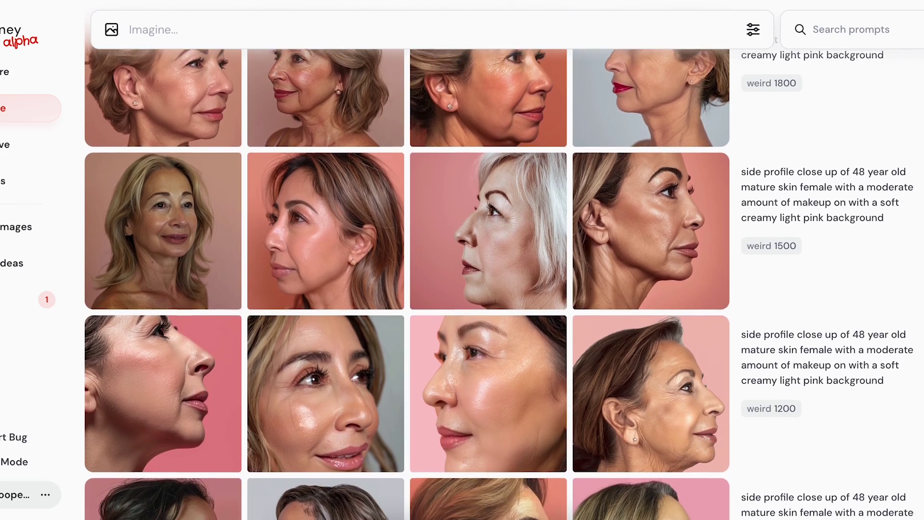
Scroll the Midjourney gallery down to the 'weird 1200' side-profile portrait.
{"action": "scroll", "coordinate": [407, 289], "scroll_direction": "down", "scroll_amount": 2}
{"action": "scroll", "coordinate": [407, 289], "scroll_direction": "down", "scroll_amount": 5}
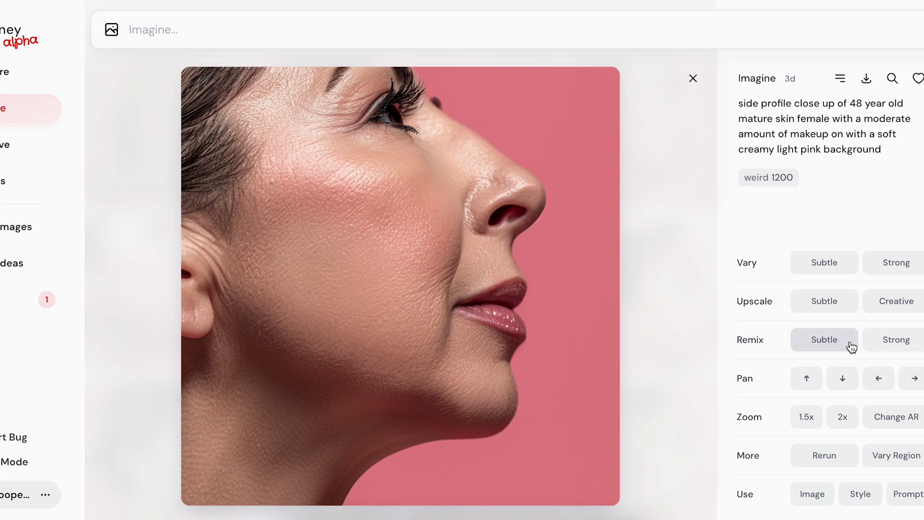
Step to two more 'weird 1200' side profiles, landing on one with a visible ear and earring.
{"action": "key", "text": "Right"}
{"action": "key", "text": "Right"}
{"action": "key", "text": "Right"}
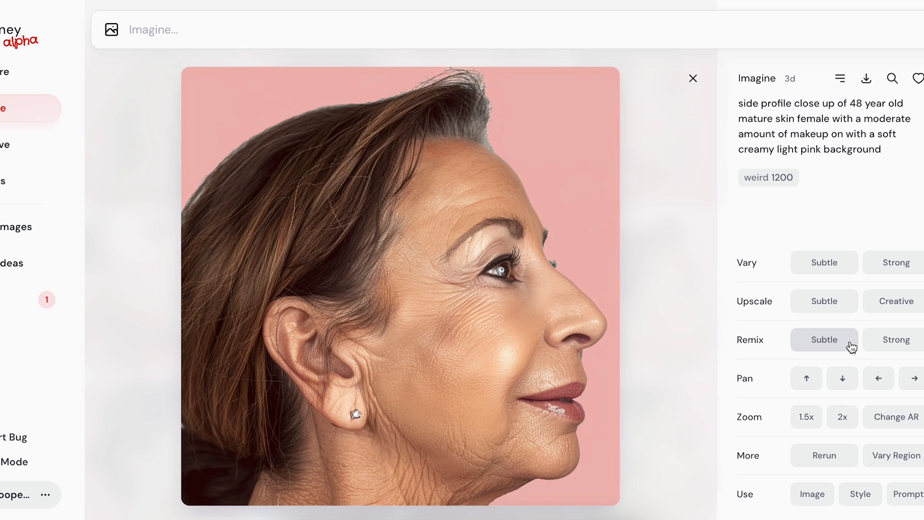
{"action": "key", "text": "Right"}
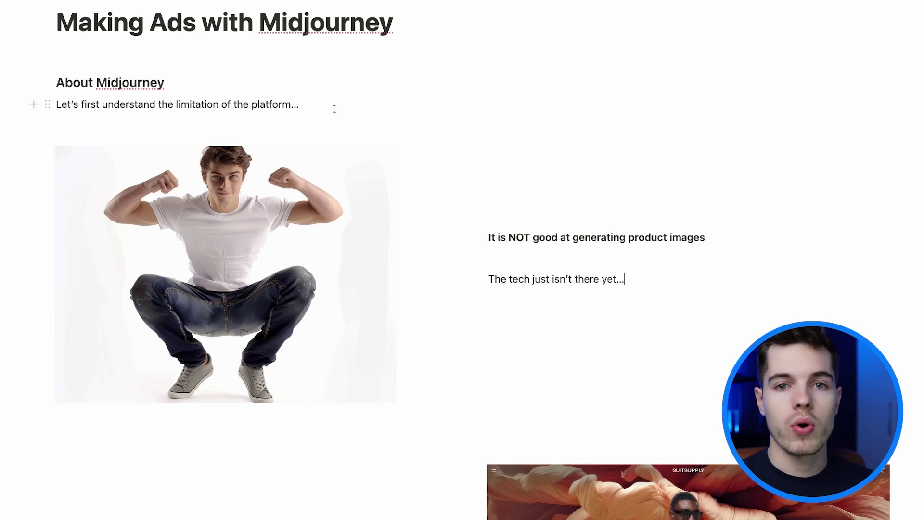
{"action": "left_click", "coordinate": [334, 108]}
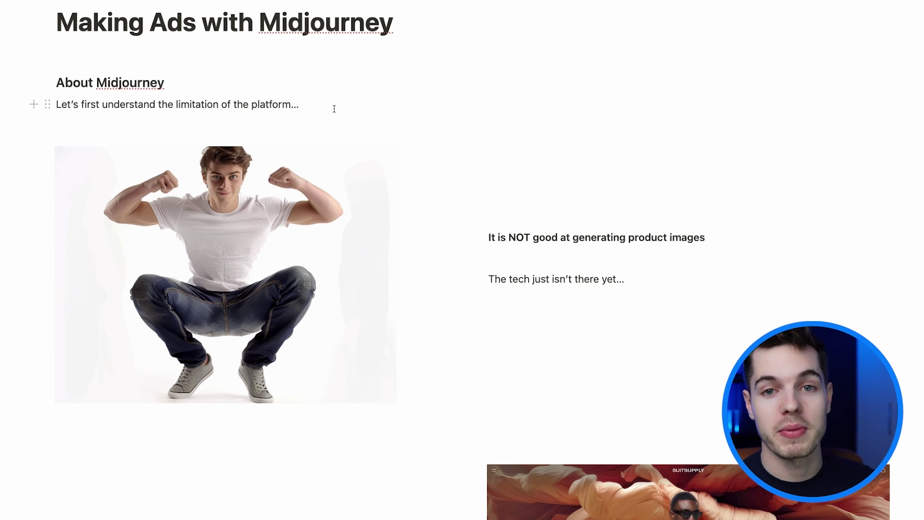
{"action": "scroll", "coordinate": [511, 132], "scroll_direction": "down", "scroll_amount": 6}
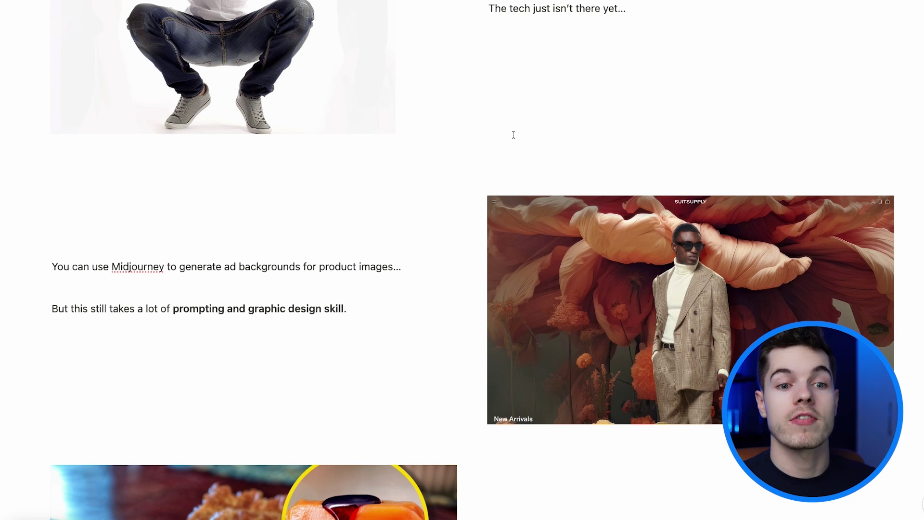
{"action": "scroll", "coordinate": [514, 135], "scroll_direction": "down", "scroll_amount": 6}
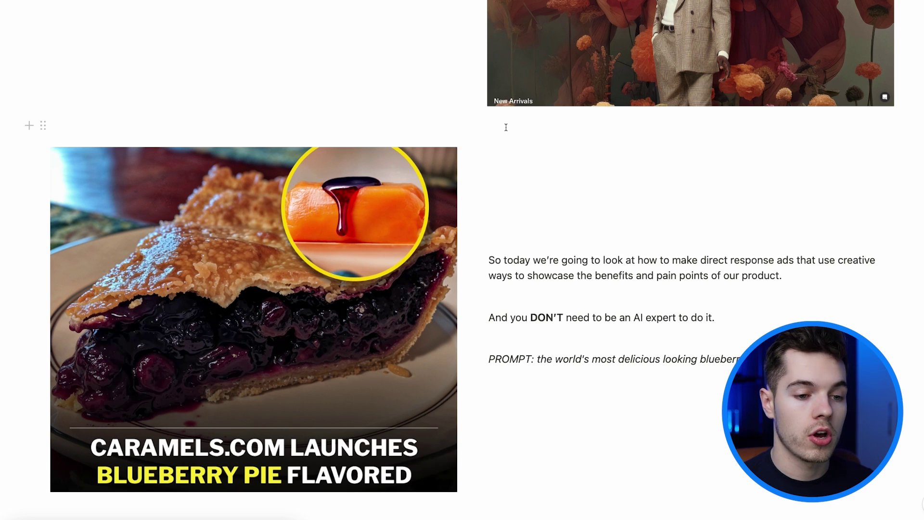
{"action": "scroll", "coordinate": [506, 127], "scroll_direction": "down", "scroll_amount": 1}
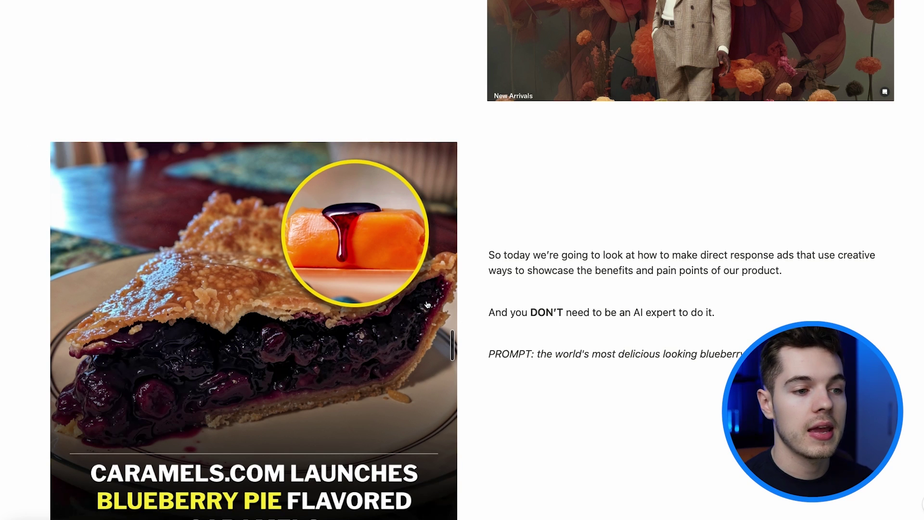
{"action": "scroll", "coordinate": [450, 293], "scroll_direction": "down", "scroll_amount": 1}
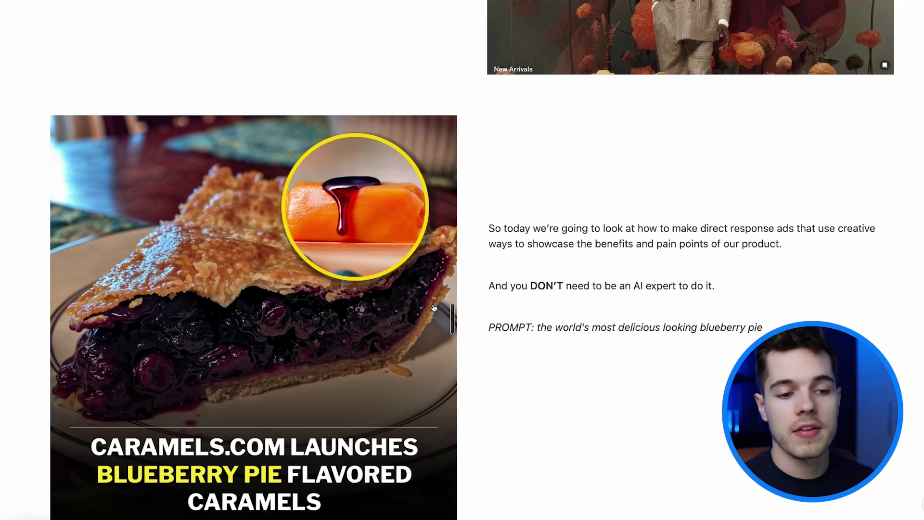
{"action": "scroll", "coordinate": [434, 308], "scroll_direction": "up", "scroll_amount": 1}
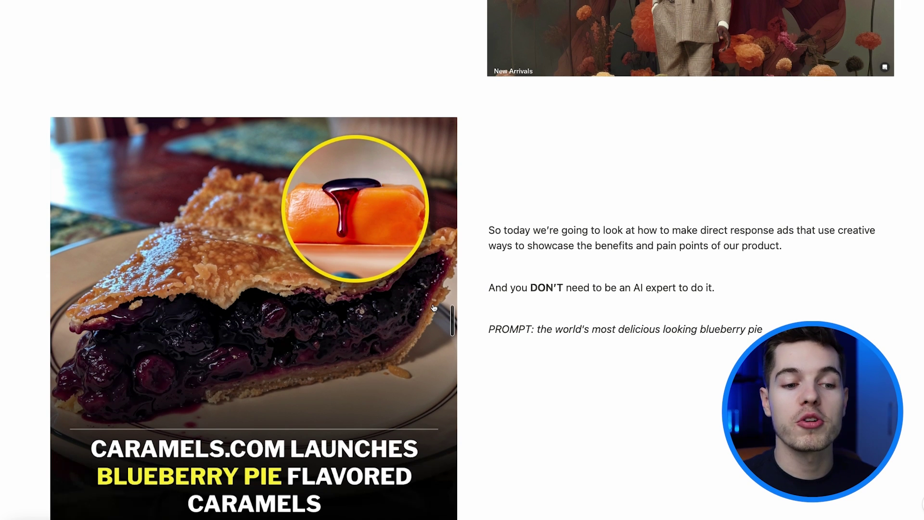
{"action": "scroll", "coordinate": [433, 308], "scroll_direction": "up", "scroll_amount": 1}
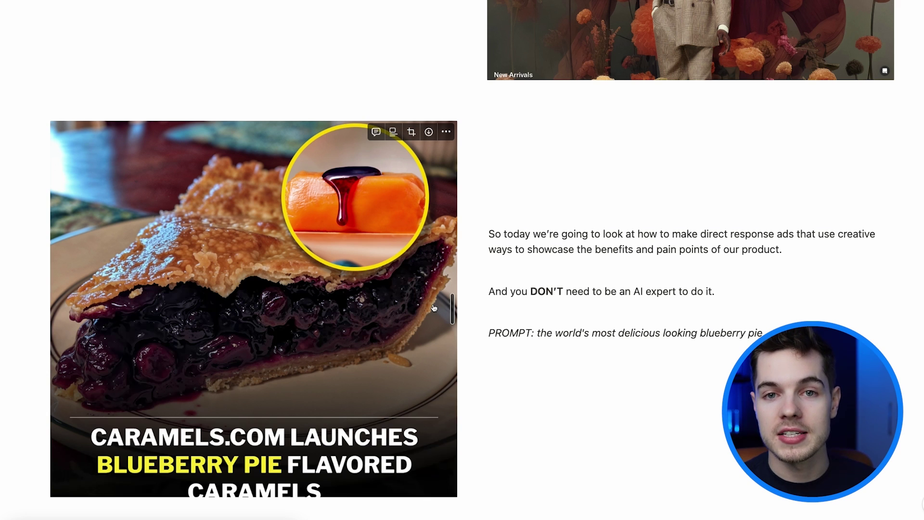
{"action": "scroll", "coordinate": [501, 239], "scroll_direction": "down", "scroll_amount": 3}
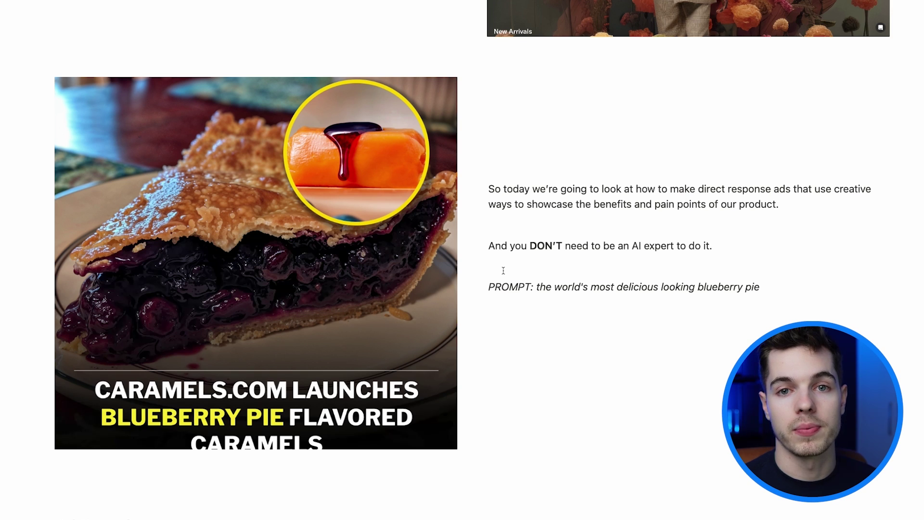
{"action": "scroll", "coordinate": [503, 271], "scroll_direction": "down", "scroll_amount": 2}
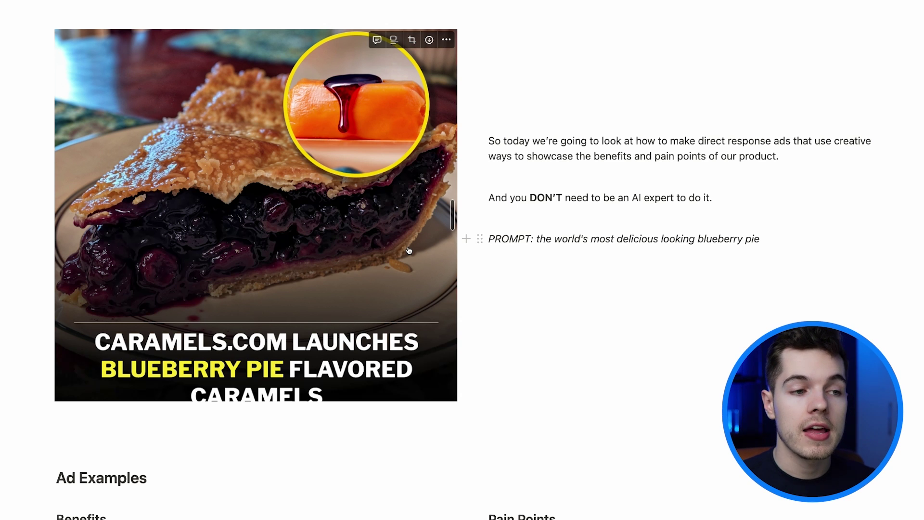
{"action": "scroll", "coordinate": [408, 250], "scroll_direction": "down", "scroll_amount": 8}
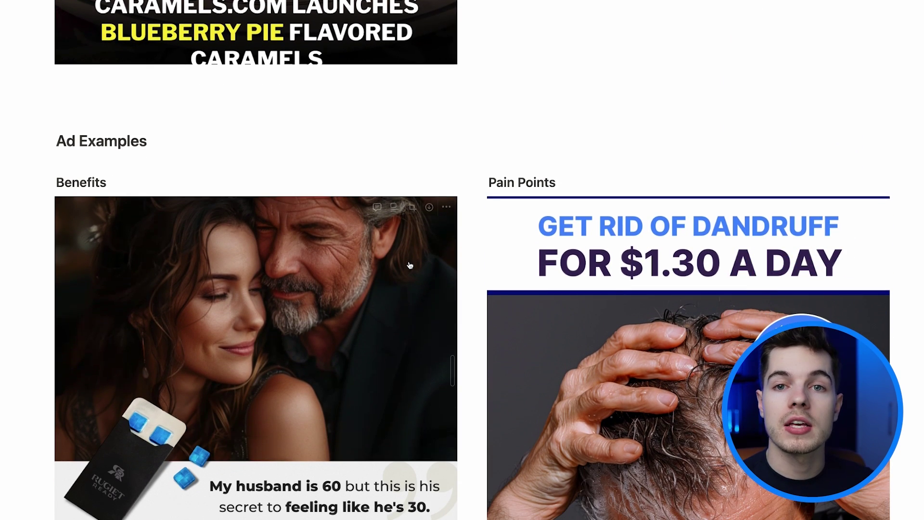
{"action": "scroll", "coordinate": [410, 264], "scroll_direction": "down", "scroll_amount": 1}
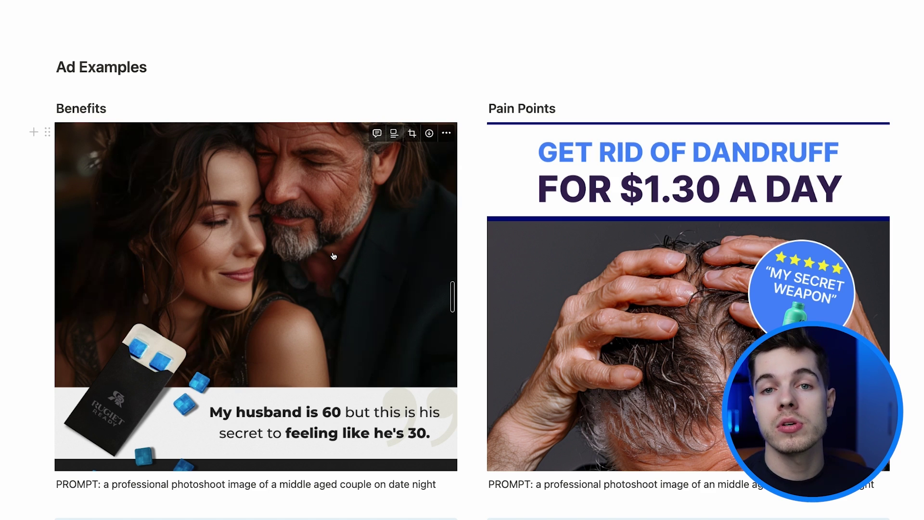
{"action": "scroll", "coordinate": [333, 256], "scroll_direction": "down", "scroll_amount": 3}
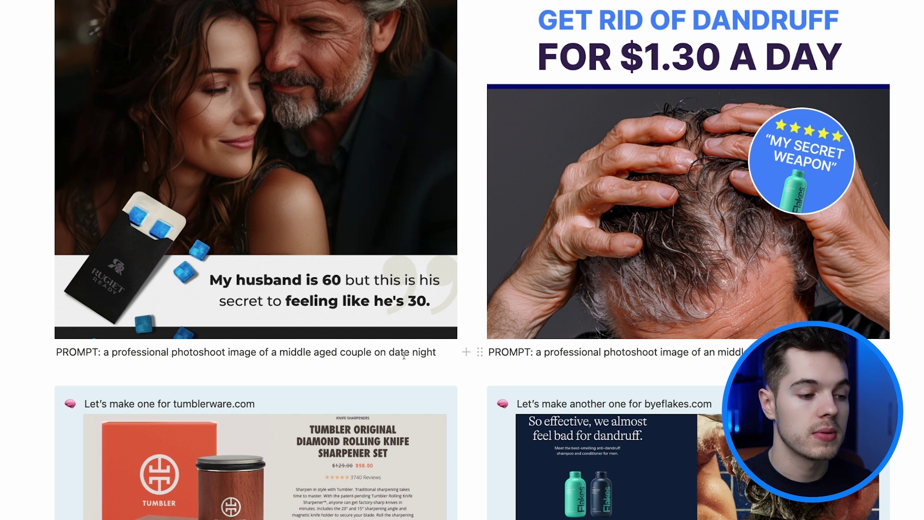
{"action": "scroll", "coordinate": [403, 355], "scroll_direction": "up", "scroll_amount": 1}
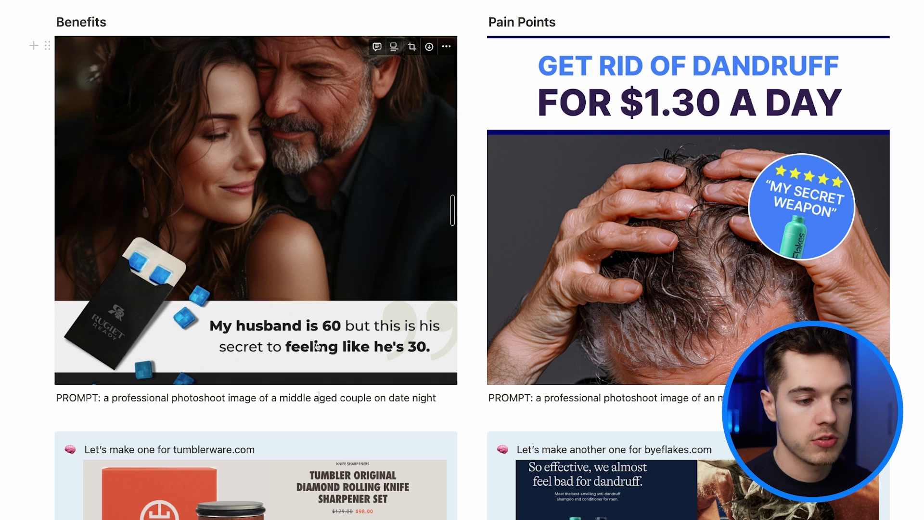
{"action": "scroll", "coordinate": [316, 345], "scroll_direction": "down", "scroll_amount": 3}
{"action": "scroll", "coordinate": [317, 343], "scroll_direction": "down", "scroll_amount": 2}
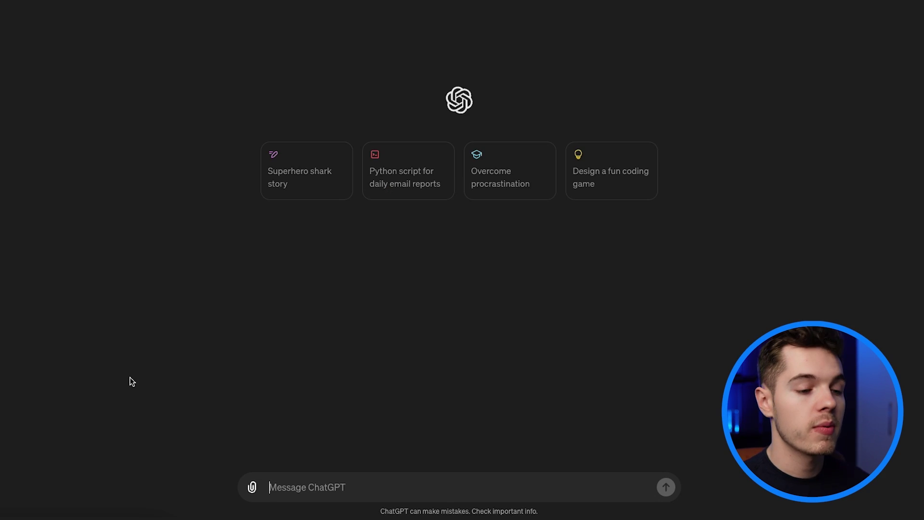
Send 'Here's my brand: tumblerware.com' with a request to summarize key customer benefits.
{"action": "type", "text": "He"}
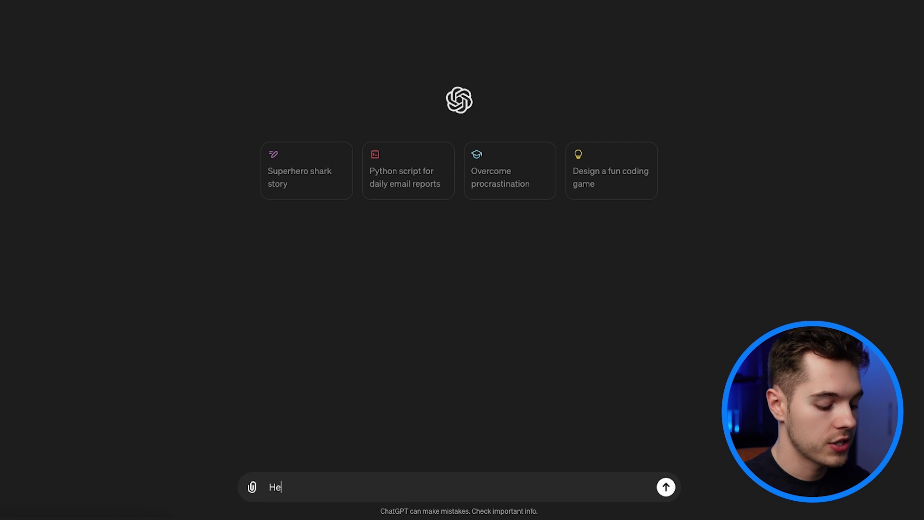
{"action": "type", "text": "re's my brand: tumbler"}
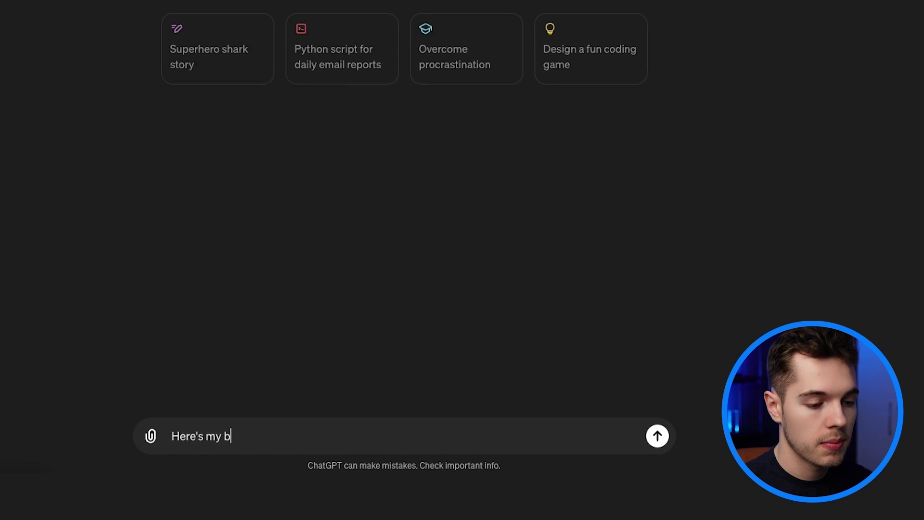
{"action": "type", "text": "ware.com"}
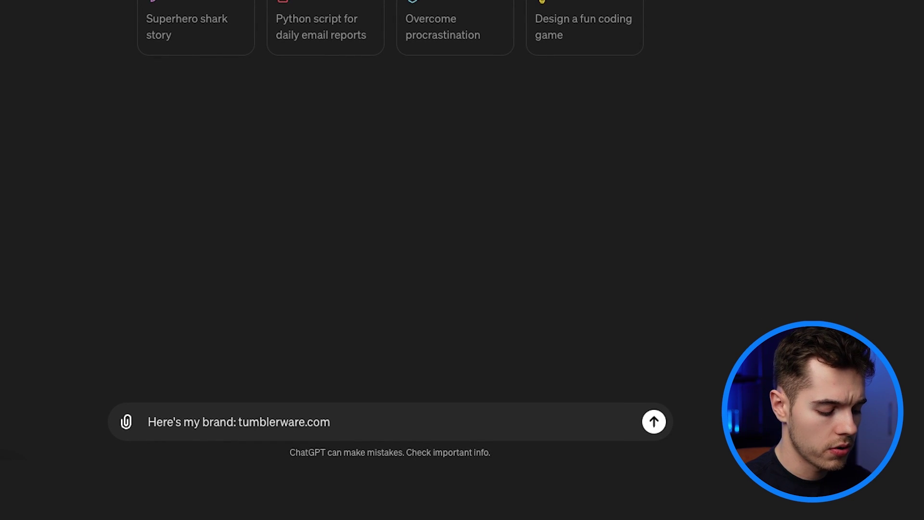
{"action": "key", "text": "shift+Return"}
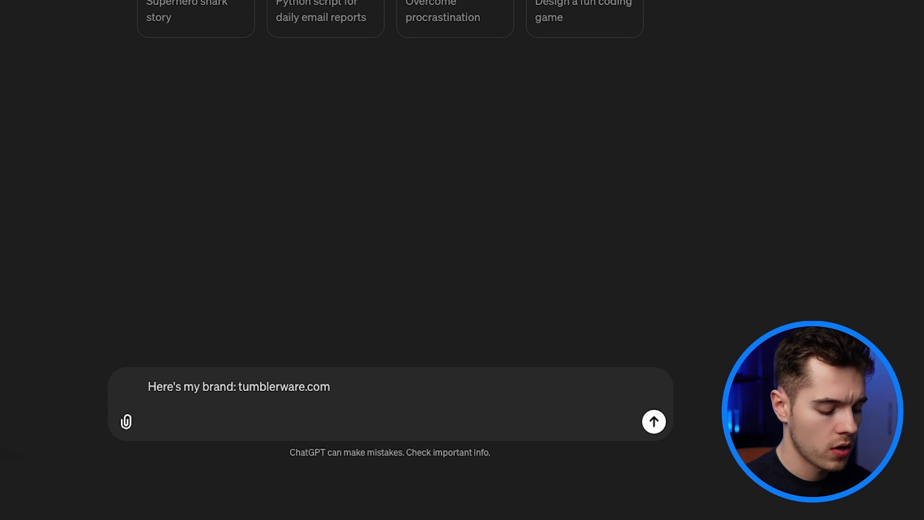
{"action": "type", "text": "Analyze the "}
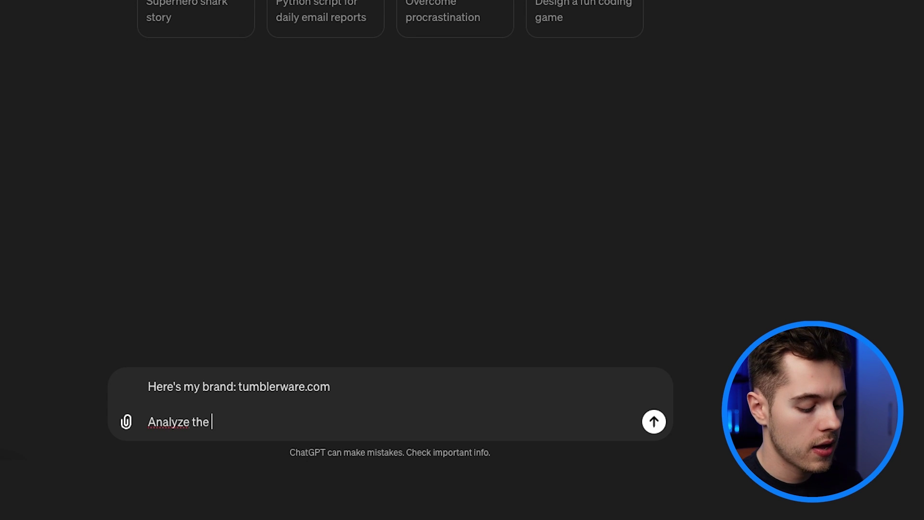
{"action": "type", "text": "website and summa"}
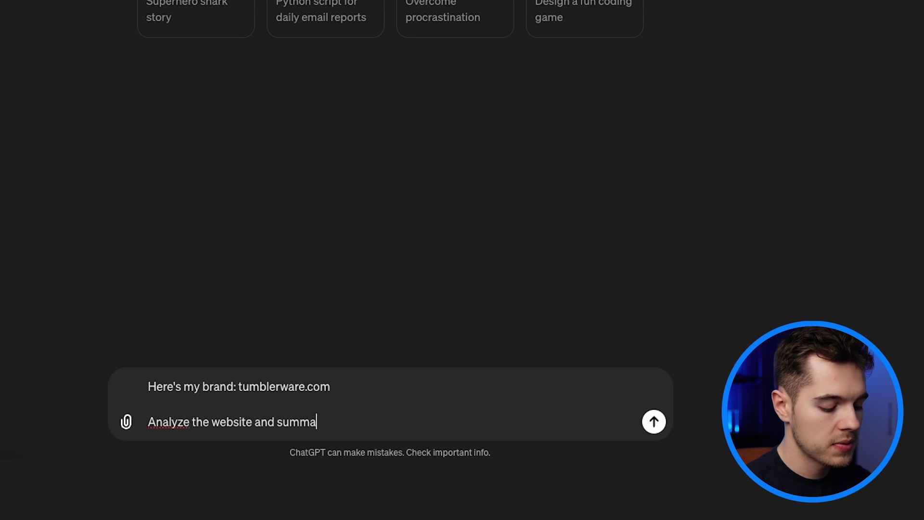
{"action": "type", "text": "rize the key bene"}
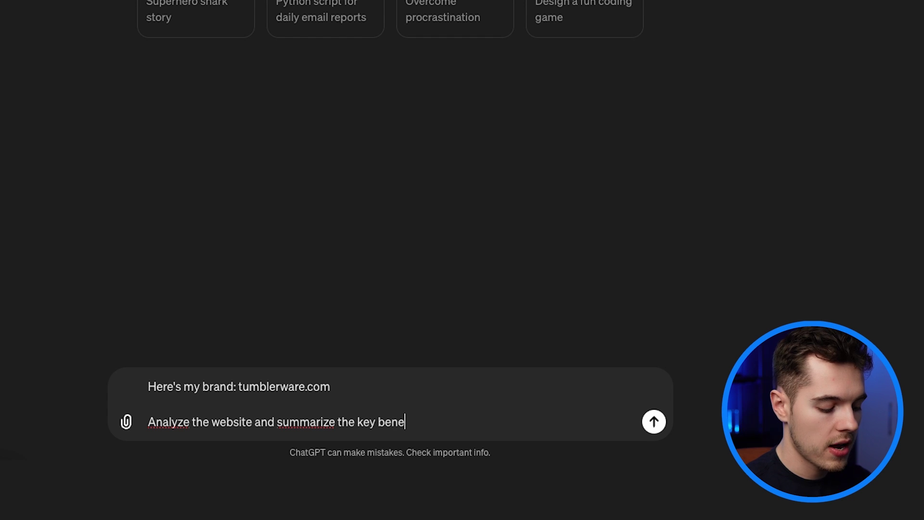
{"action": "type", "text": "fits to our customers"}
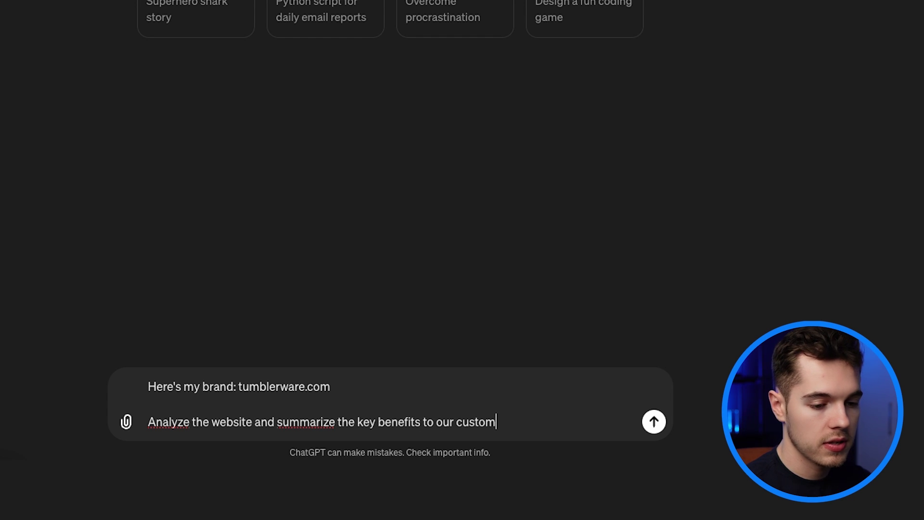
{"action": "key", "text": "Return"}
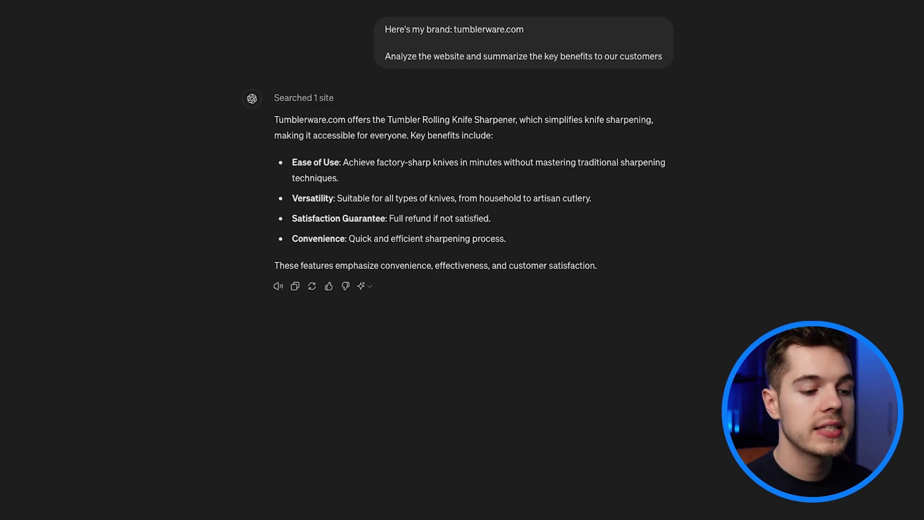
Request Midjourney image ideas and select the 'Effortless Sharpness' idea line.
{"action": "key", "text": "Return"}
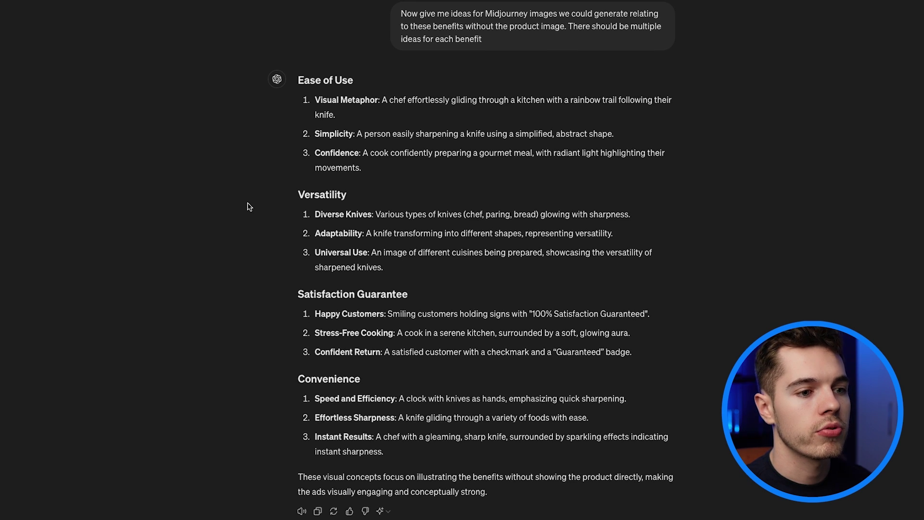
{"action": "scroll", "coordinate": [337, 216], "scroll_direction": "up", "scroll_amount": 5}
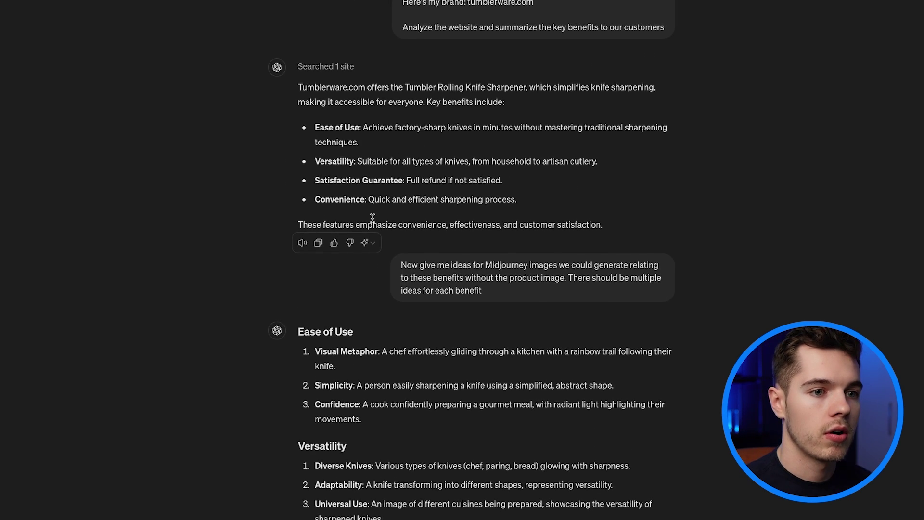
{"action": "scroll", "coordinate": [372, 218], "scroll_direction": "down", "scroll_amount": 5}
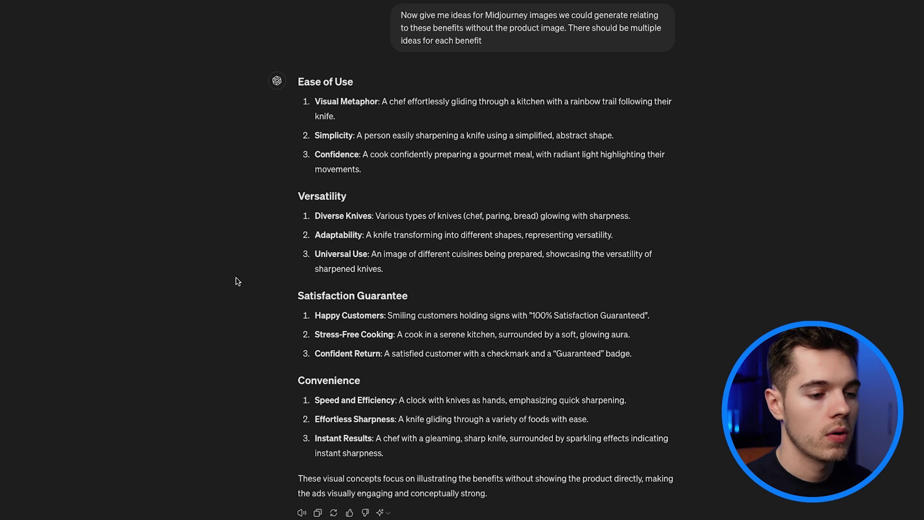
{"action": "triple_click", "coordinate": [399, 415]}
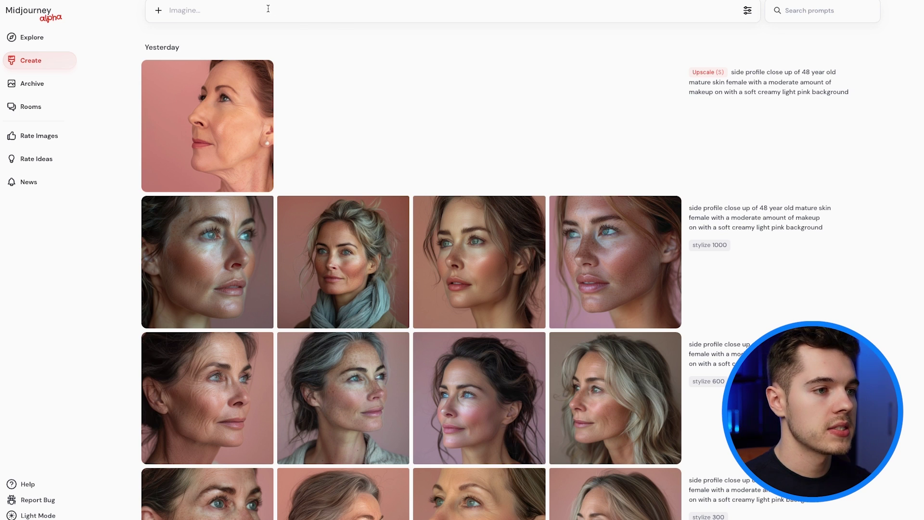
Type the steak prompt and correct 'carbed', 'throuhg' and 'knofe' to carved, through, knife.
{"action": "type", "text": "a big"}
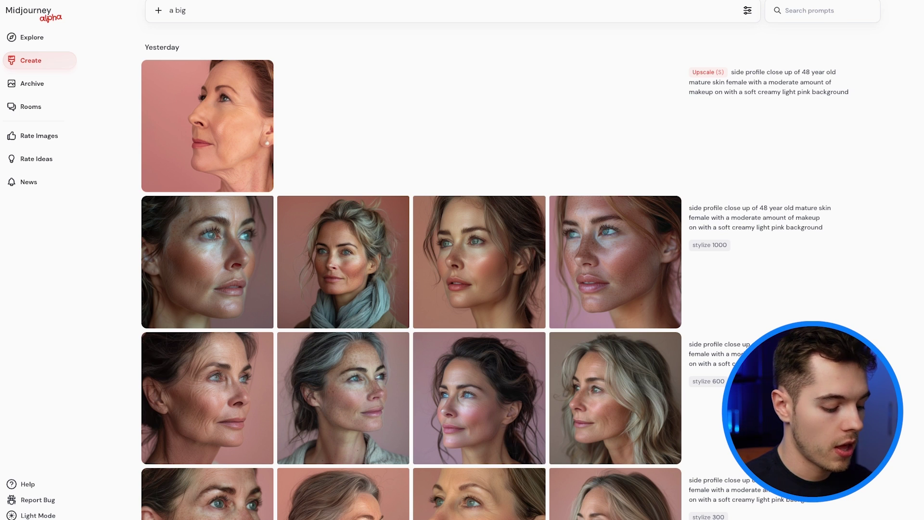
{"action": "type", "text": "juicy ste"}
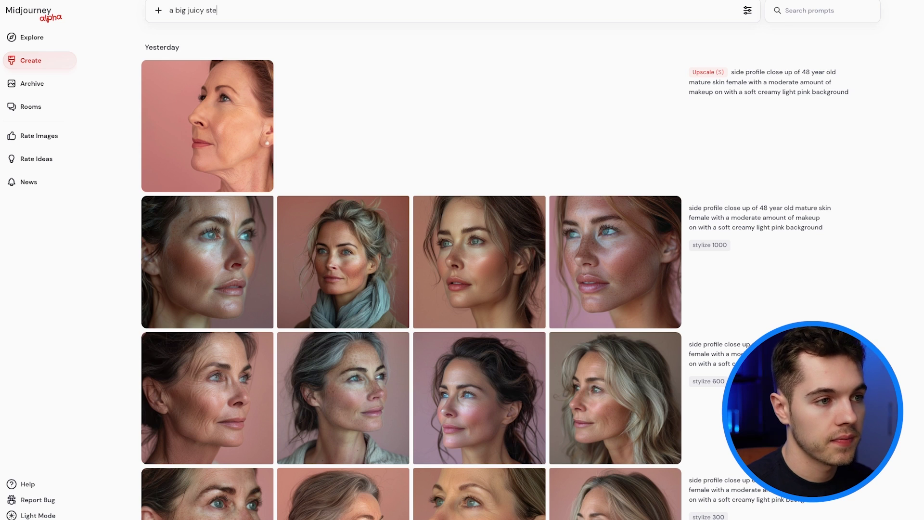
{"action": "type", "text": "ak bein"}
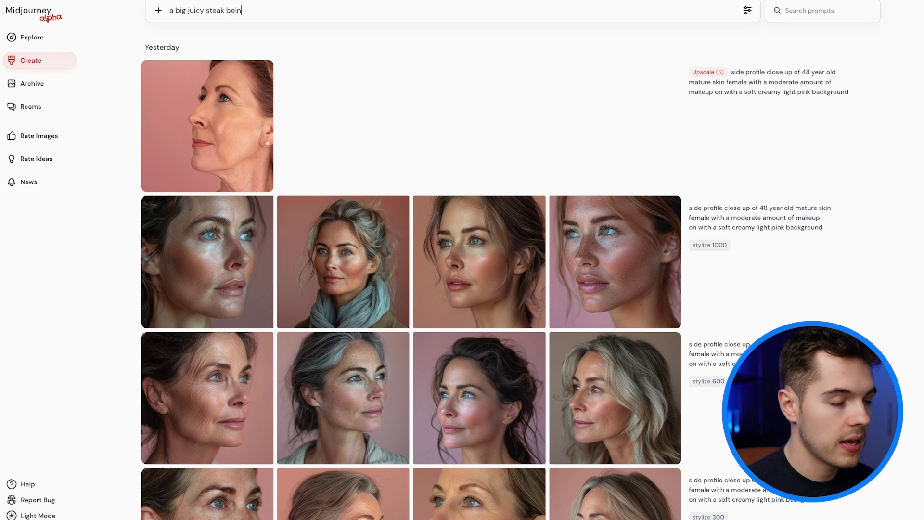
{"action": "type", "text": "g "}
{"action": "type", "text": "carbe"}
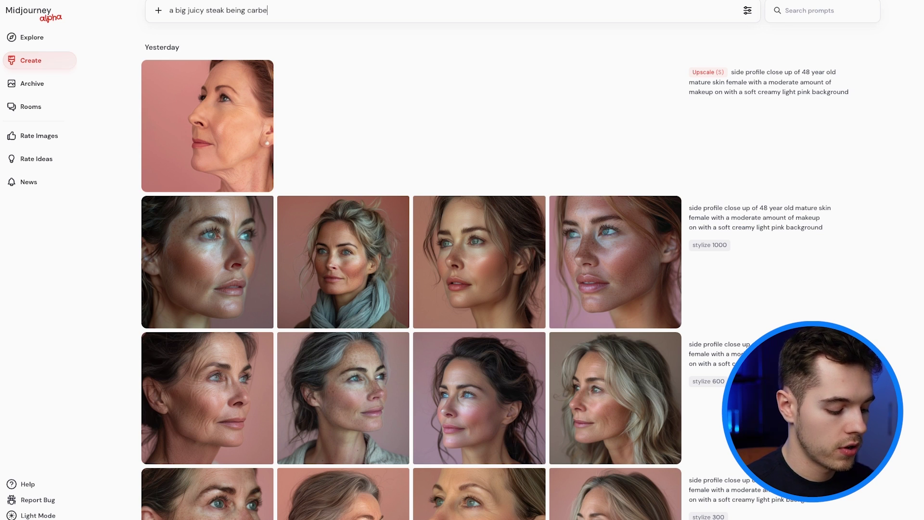
{"action": "type", "text": "d throuhg"}
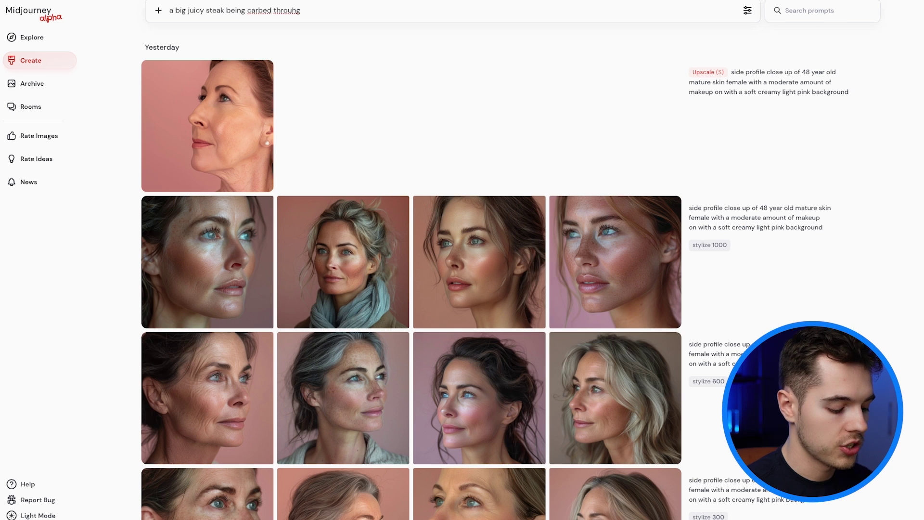
{"action": "type", "text": " by a sharp knofe"}
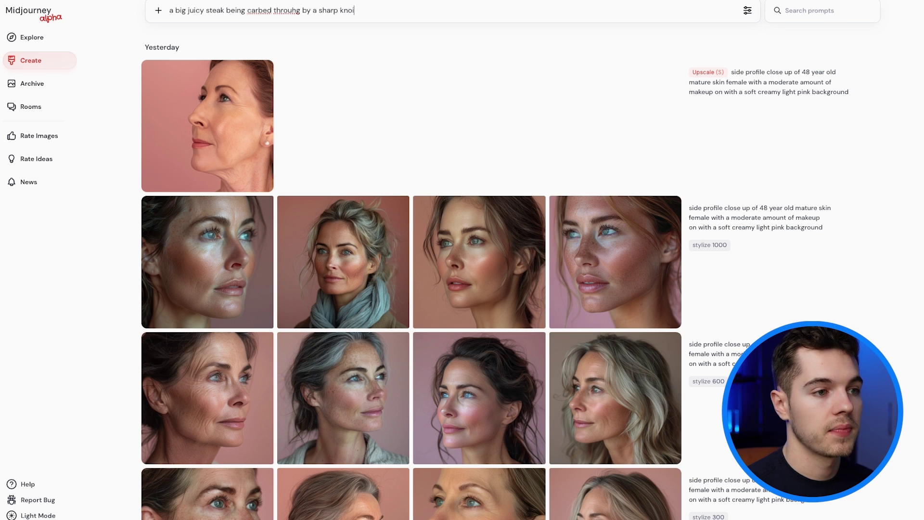
{"action": "right_click", "coordinate": [271, 10]}
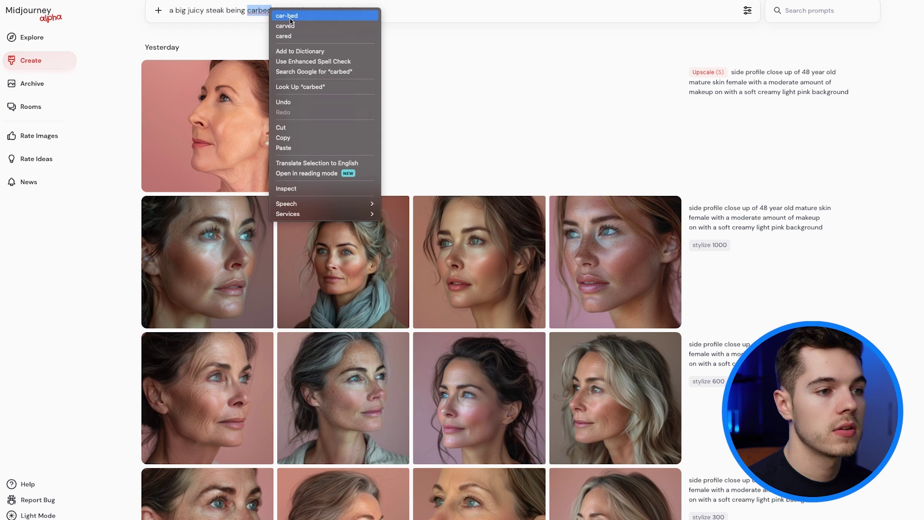
{"action": "left_click", "coordinate": [286, 20]}
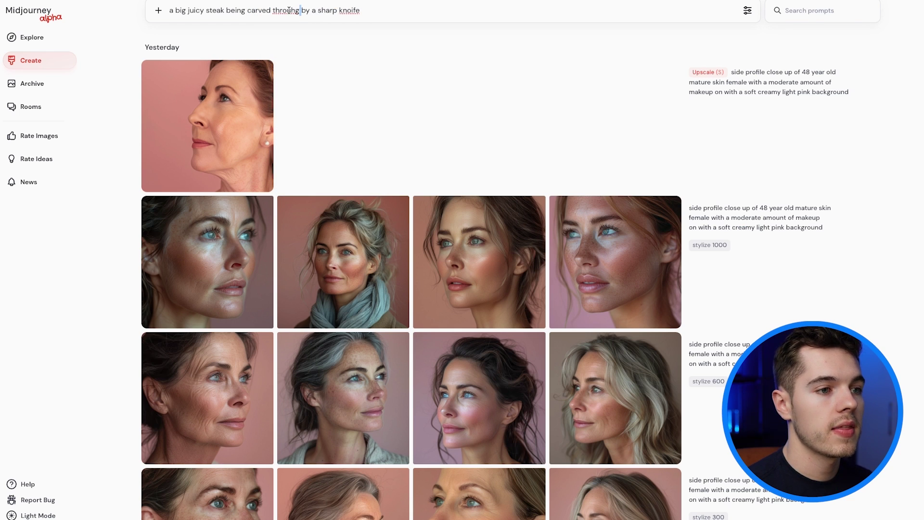
{"action": "right_click", "coordinate": [289, 10]}
{"action": "left_click", "coordinate": [302, 16]}
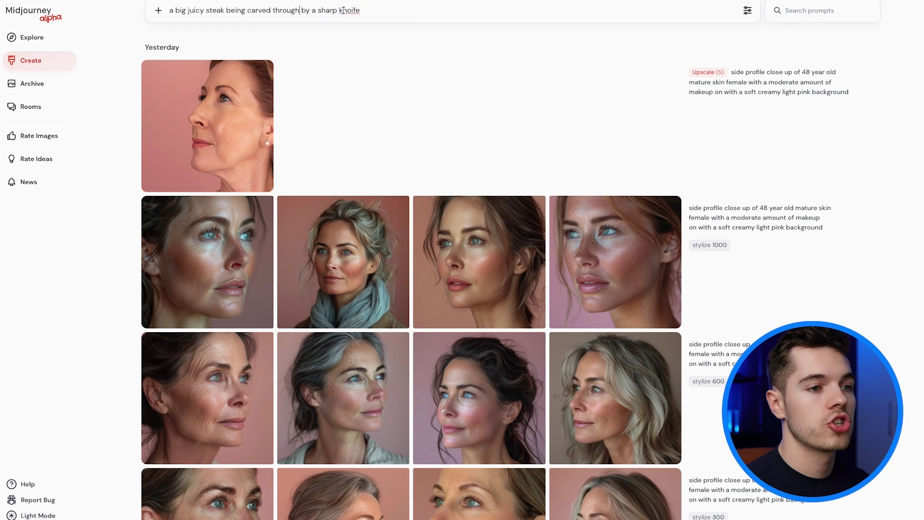
{"action": "right_click", "coordinate": [345, 12]}
{"action": "left_click", "coordinate": [358, 15]}
Submit 'a big juicy steak being carved through by a sharp knife' and show the new job.
{"action": "triple_click", "coordinate": [363, 9]}
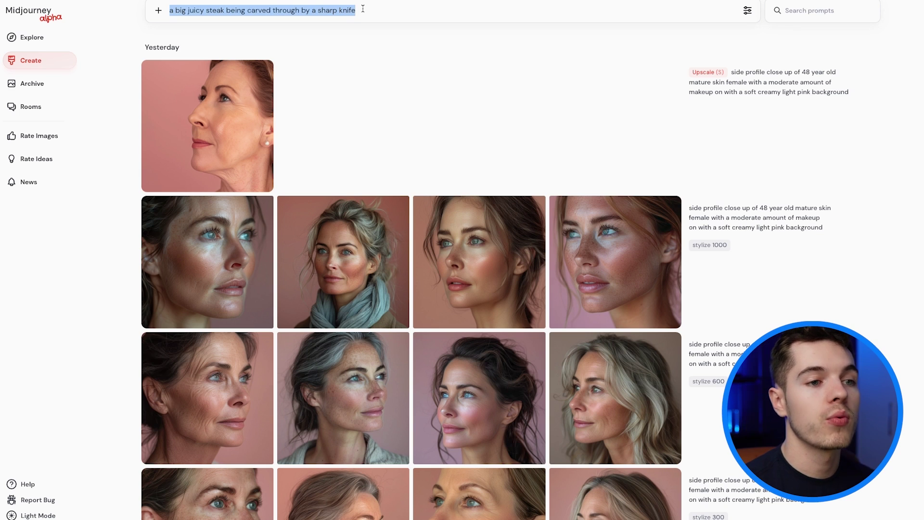
{"action": "left_click", "coordinate": [370, 9]}
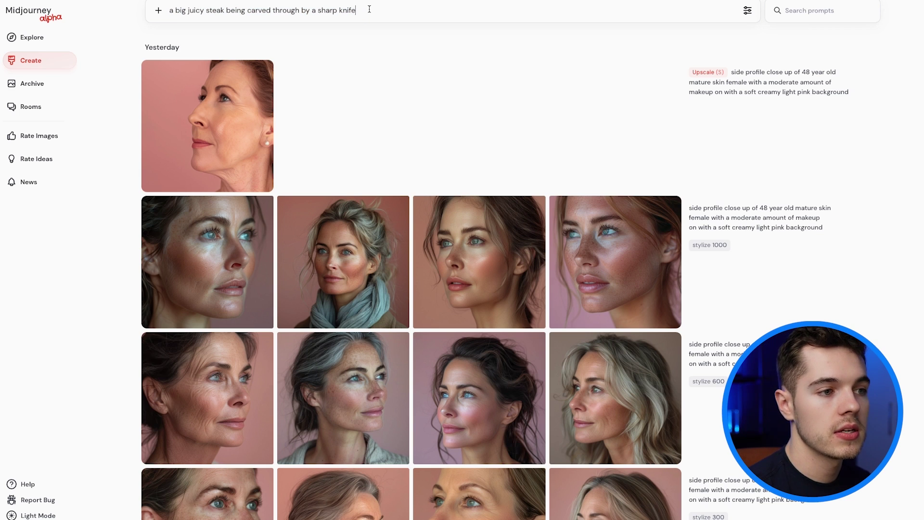
{"action": "key", "text": "Return"}
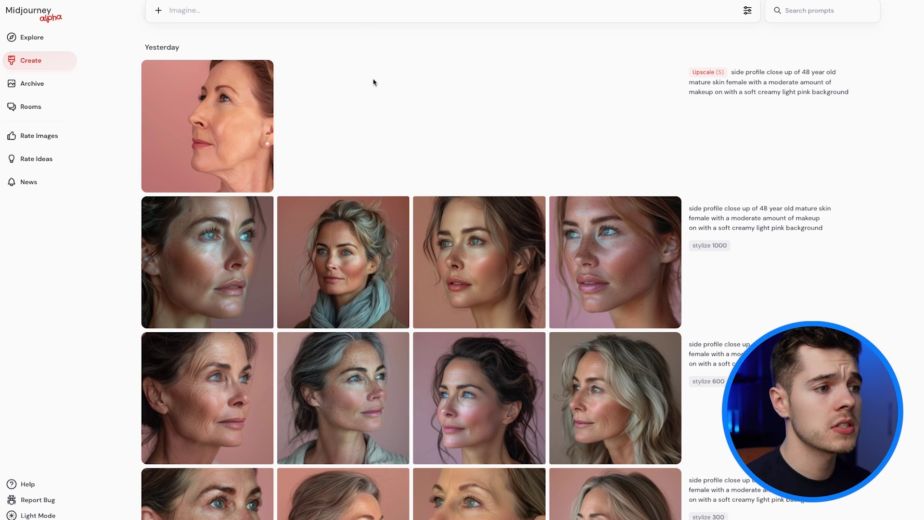
{"action": "left_click", "coordinate": [49, 63]}
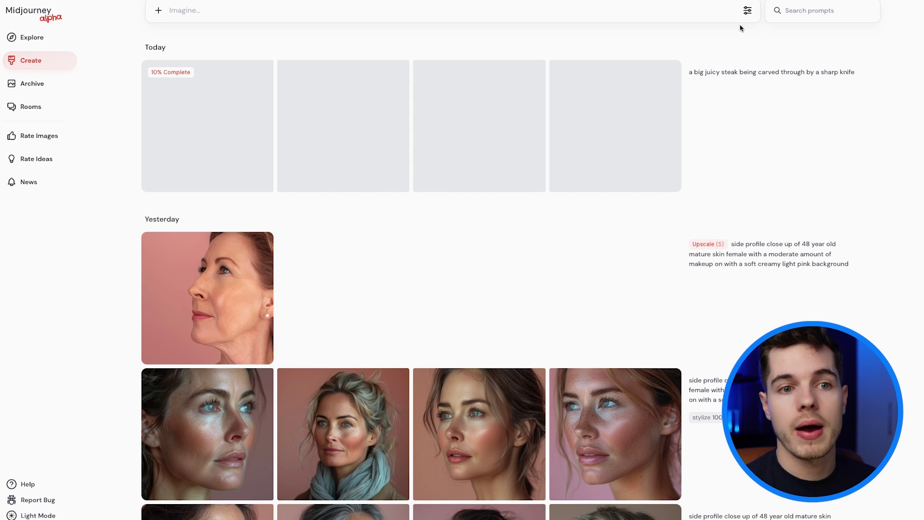
Try a wider 4:3 landscape image size in the generation settings.
{"action": "left_click", "coordinate": [747, 11]}
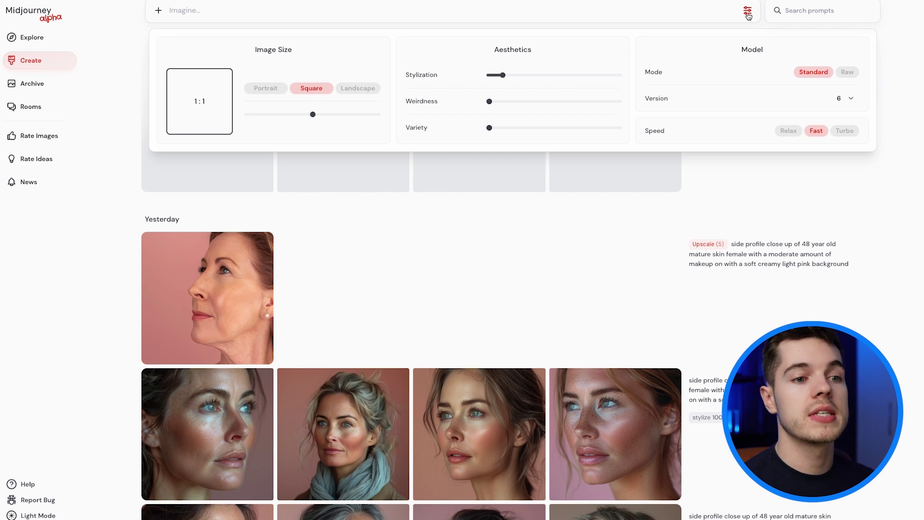
{"action": "left_click", "coordinate": [748, 12]}
{"action": "left_click", "coordinate": [748, 12]}
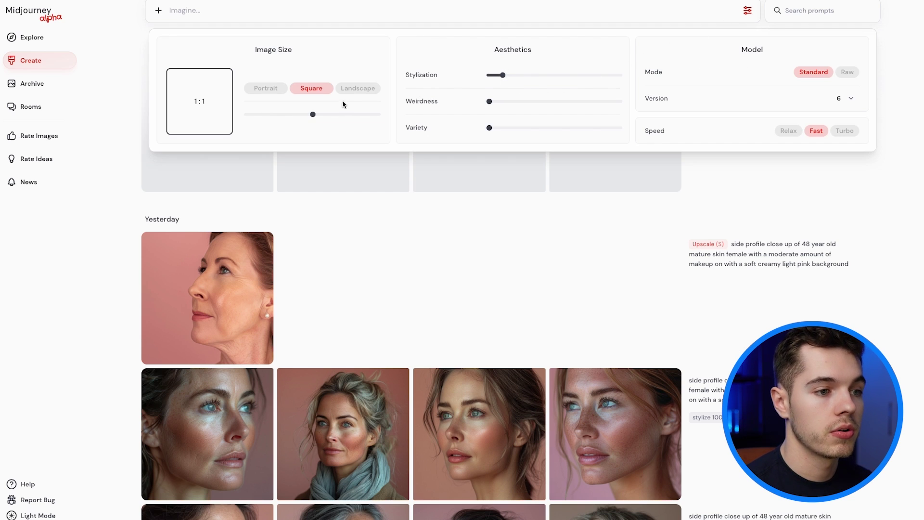
{"action": "mouse_move", "coordinate": [313, 114]}
{"action": "left_mouse_down"}
{"action": "mouse_move", "coordinate": [346, 114]}
{"action": "mouse_move", "coordinate": [267, 114]}
{"action": "mouse_move", "coordinate": [313, 114]}
{"action": "left_mouse_up"}
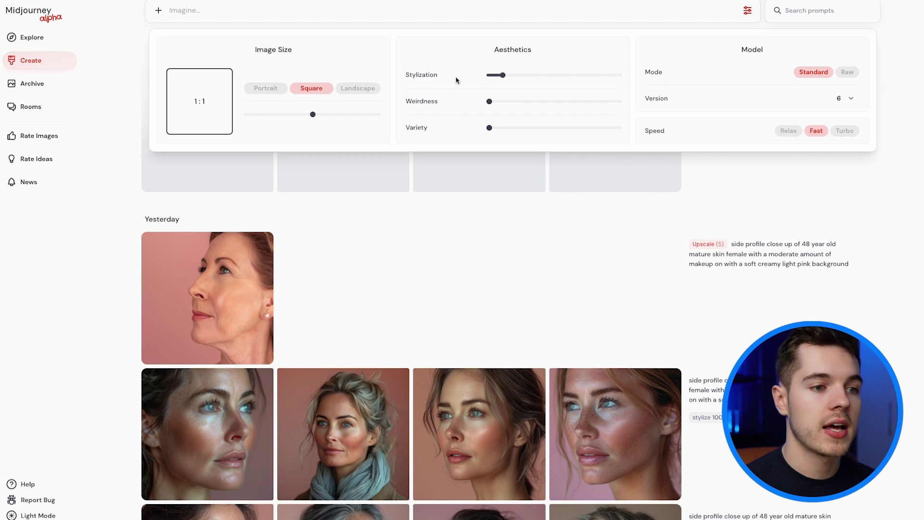
Sweep Stylization between 0 and 1000 and test Weirdness, returning it to 0.
{"action": "mouse_move", "coordinate": [502, 76]}
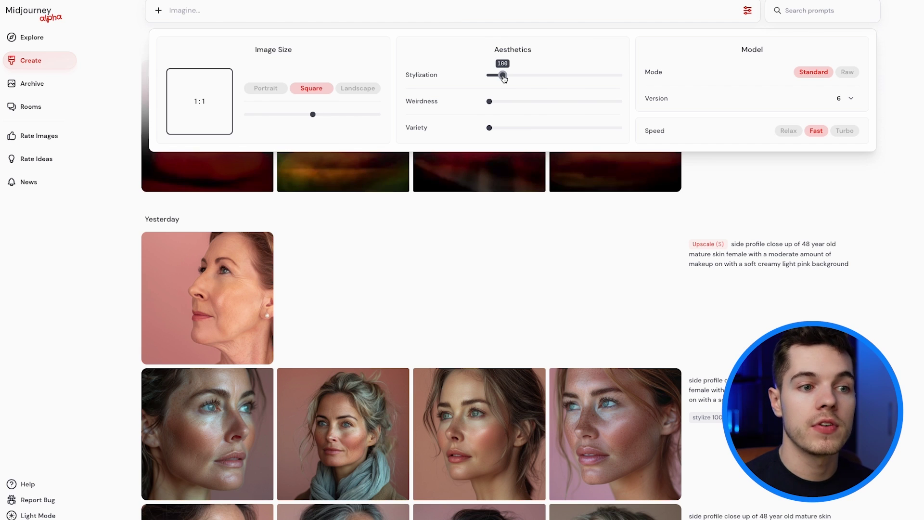
{"action": "left_click_drag", "start_coordinate": [503, 78], "coordinate": [491, 75]}
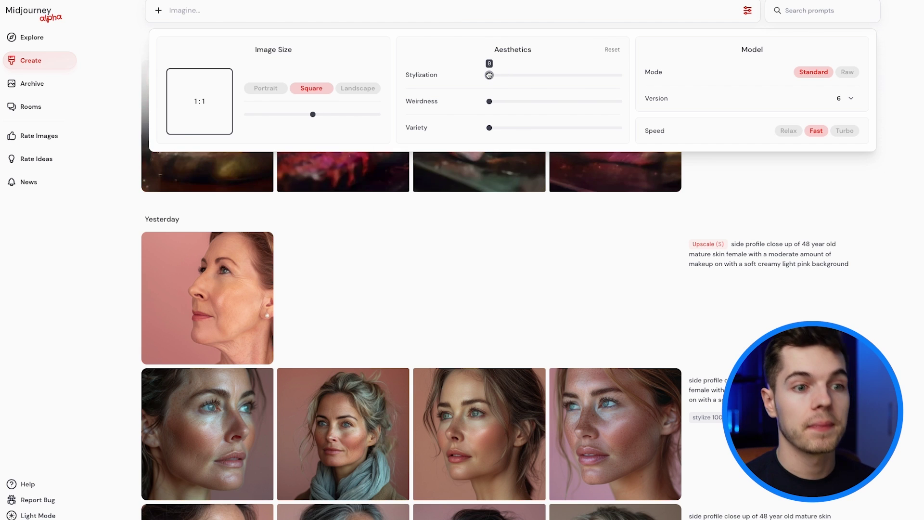
{"action": "mouse_move", "coordinate": [489, 75]}
{"action": "left_mouse_down"}
{"action": "mouse_move", "coordinate": [619, 75]}
{"action": "mouse_move", "coordinate": [503, 75]}
{"action": "left_mouse_up"}
{"action": "mouse_move", "coordinate": [646, 72]}
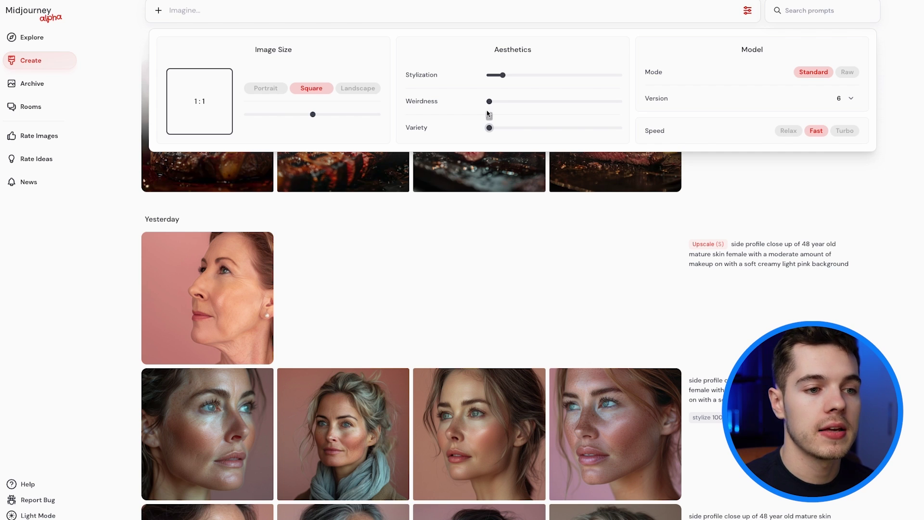
{"action": "mouse_move", "coordinate": [489, 103]}
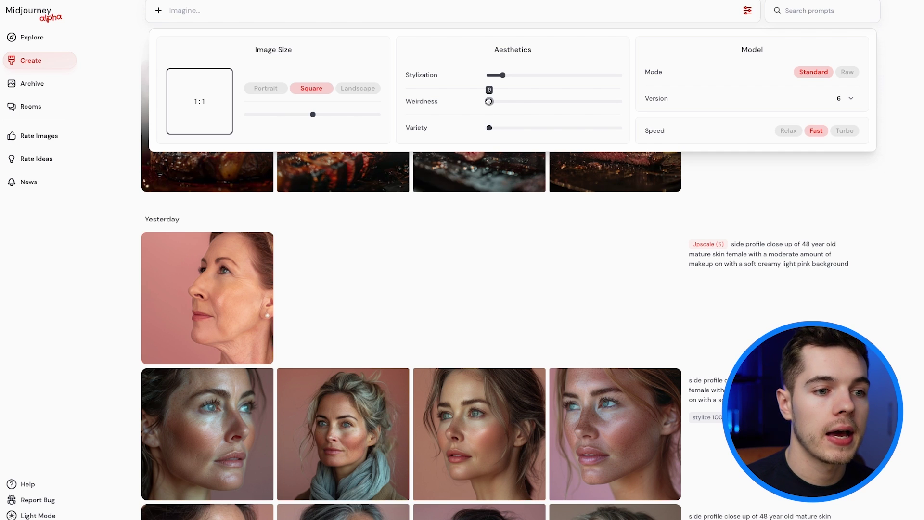
{"action": "mouse_move", "coordinate": [489, 101]}
{"action": "left_mouse_down"}
{"action": "mouse_move", "coordinate": [580, 100]}
{"action": "mouse_move", "coordinate": [477, 103]}
{"action": "mouse_move", "coordinate": [580, 101]}
{"action": "mouse_move", "coordinate": [489, 100]}
{"action": "left_mouse_up"}
{"action": "mouse_move", "coordinate": [490, 101]}
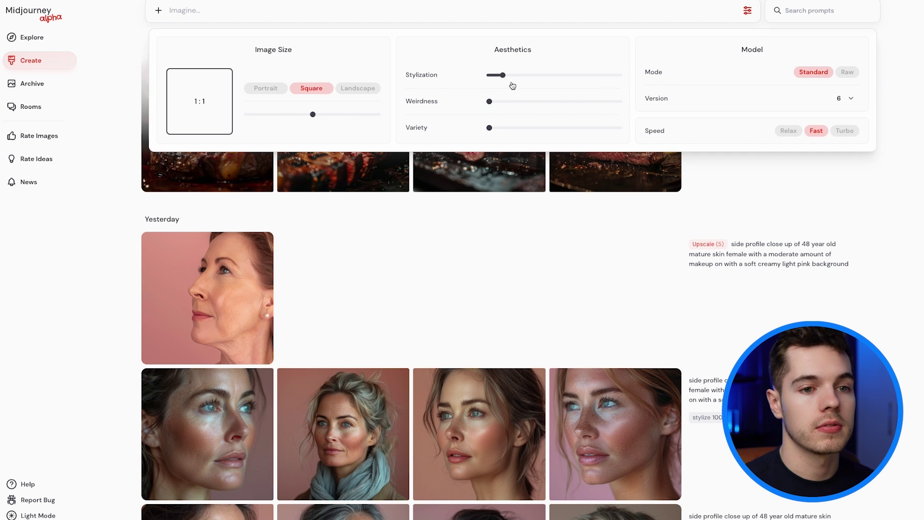
Resubmit the steak prompt with stylization set to 300.
{"action": "key", "text": "Escape"}
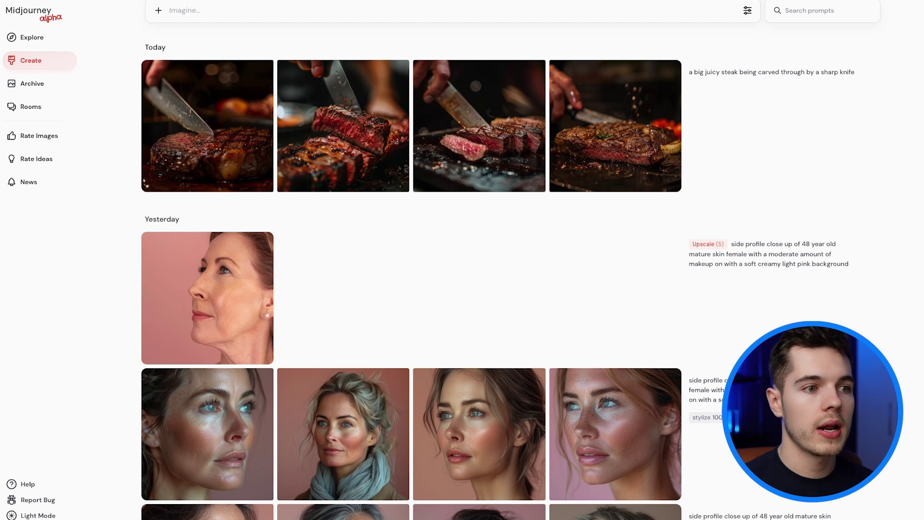
{"action": "mouse_move", "coordinate": [759, 117]}
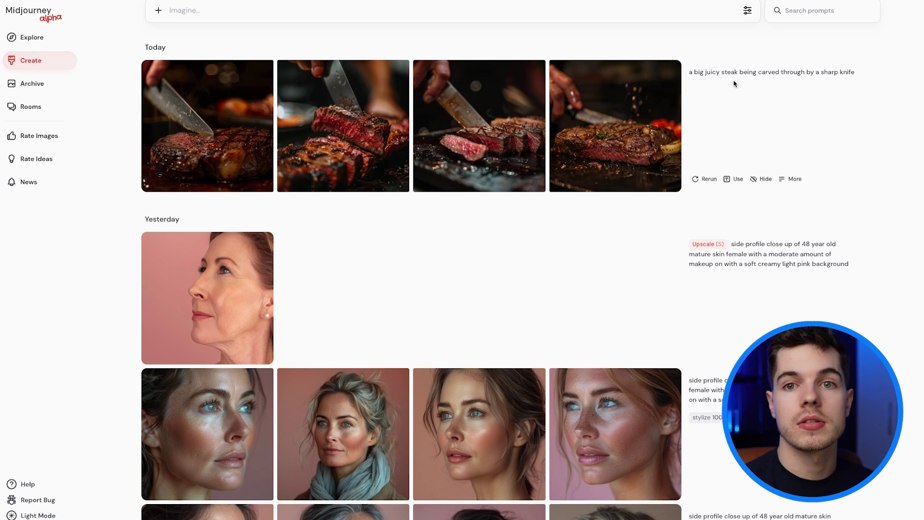
{"action": "left_click", "coordinate": [732, 179]}
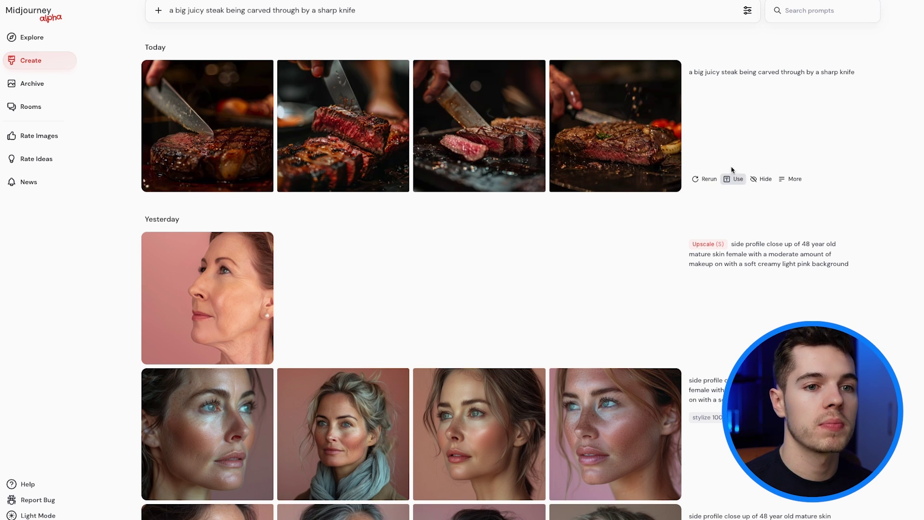
{"action": "left_click", "coordinate": [747, 10]}
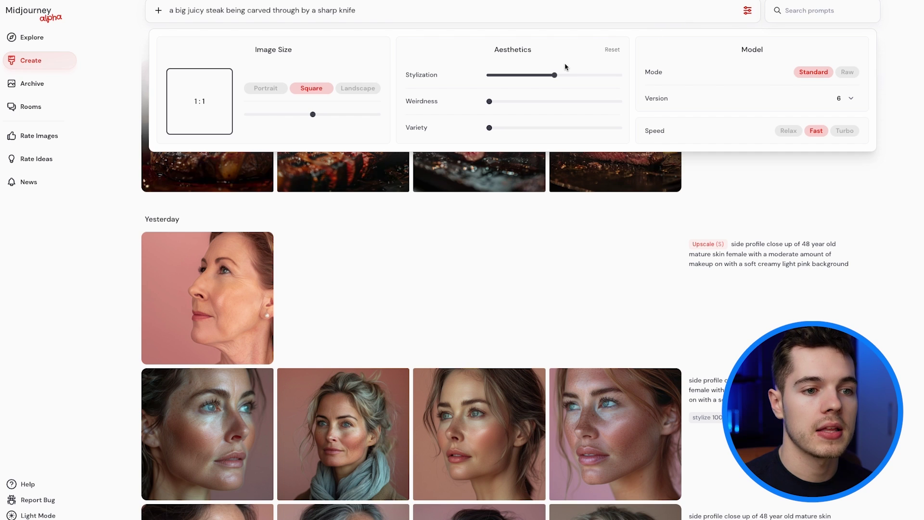
{"action": "left_click_drag", "start_coordinate": [554, 75], "coordinate": [523, 76]}
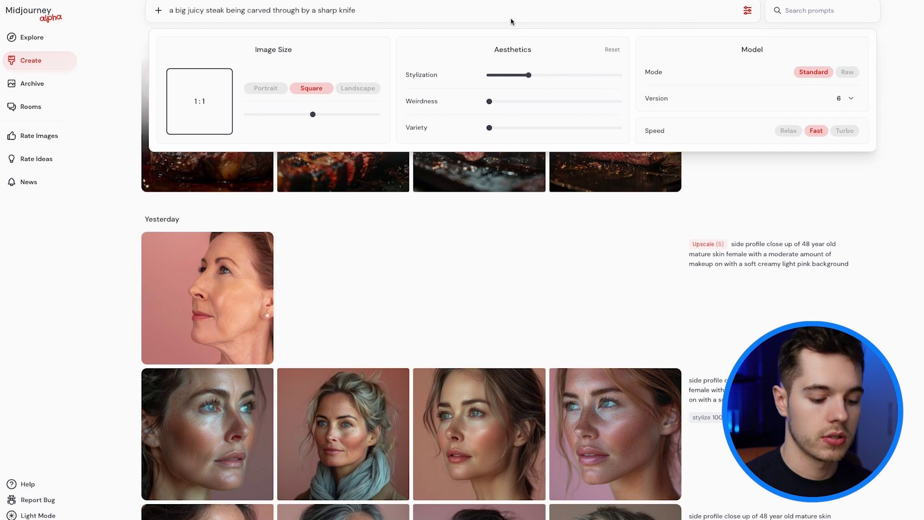
{"action": "key", "text": "Return"}
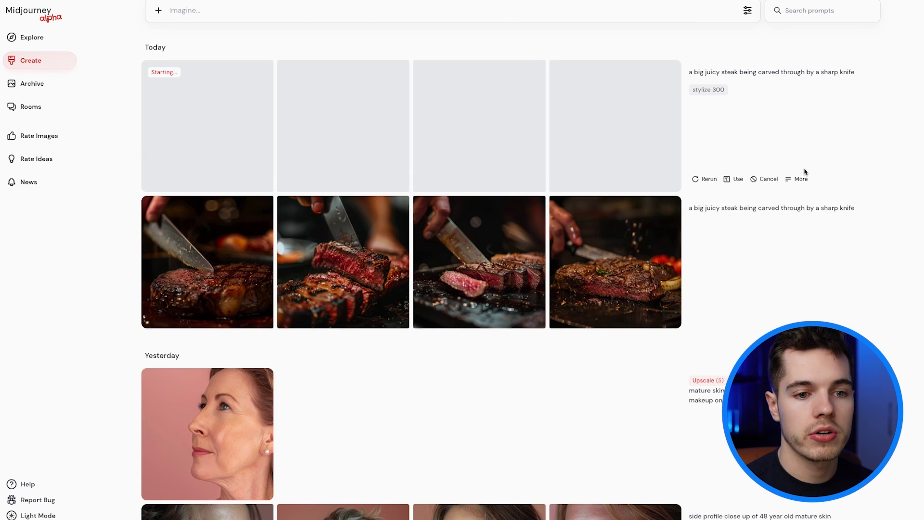
{"action": "left_click", "coordinate": [736, 179]}
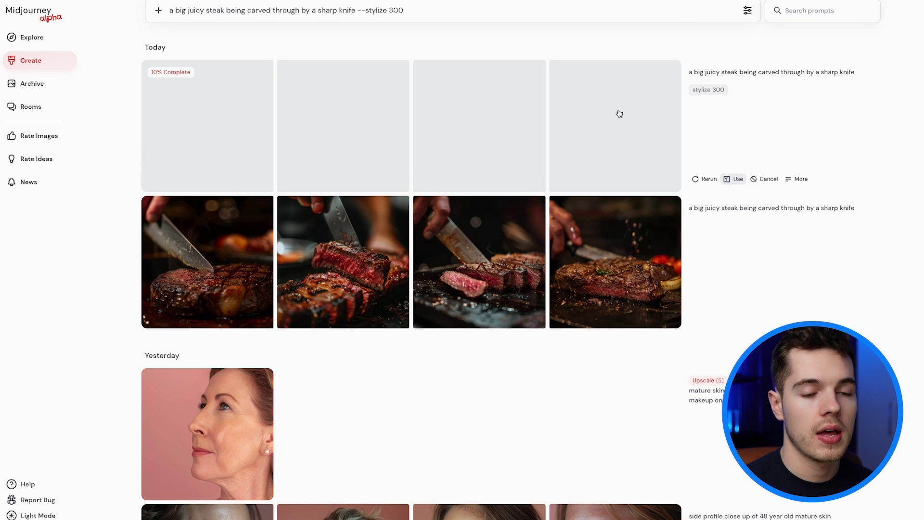
{"action": "left_click", "coordinate": [748, 10]}
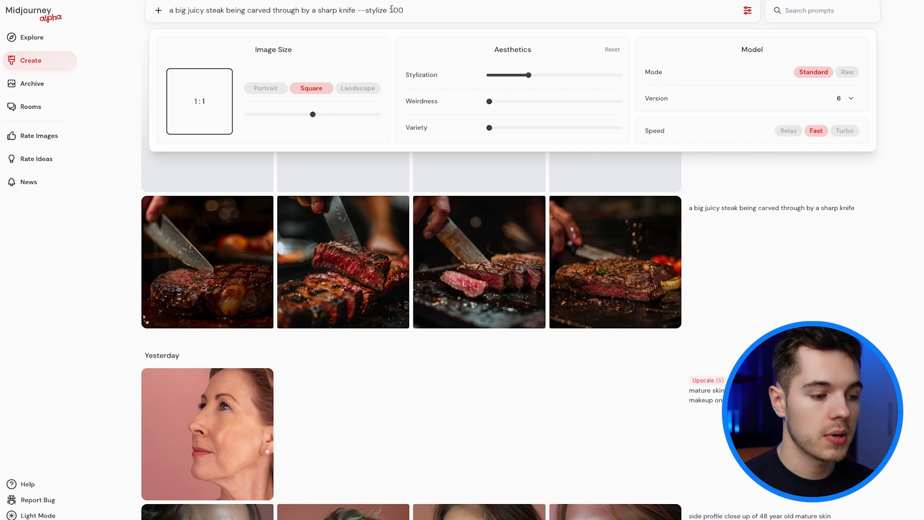
{"action": "key", "text": "Return"}
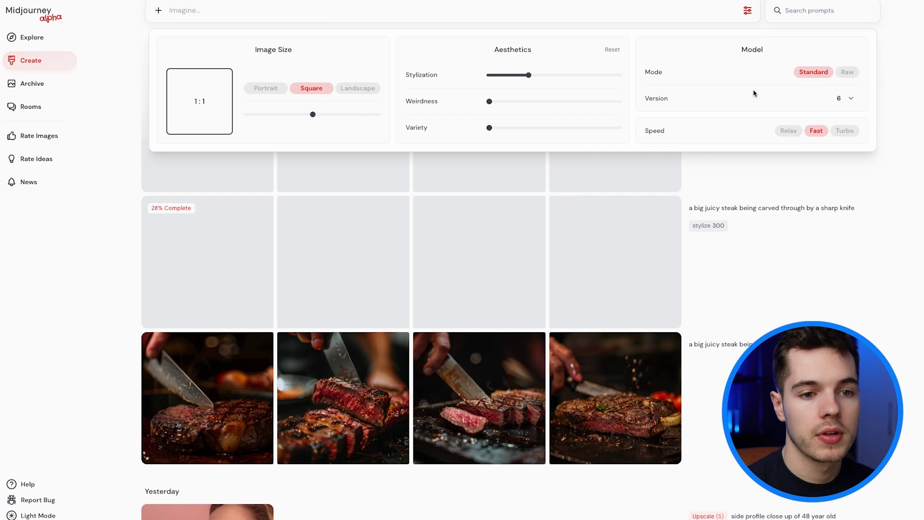
Edit the reused steak prompt to --stylize 1000 and submit it.
{"action": "left_click", "coordinate": [732, 177]}
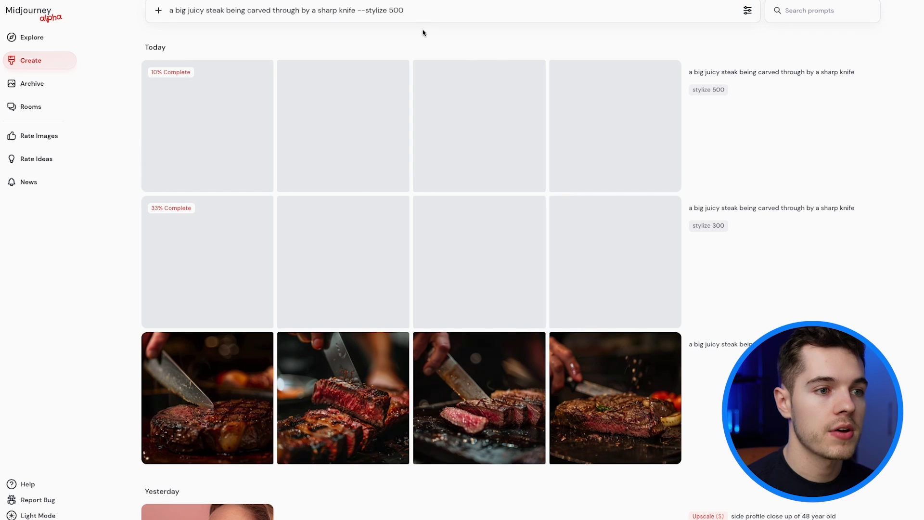
{"action": "left_click", "coordinate": [392, 9]}
{"action": "key", "text": "BackSpace"}
{"action": "type", "text": "100"}
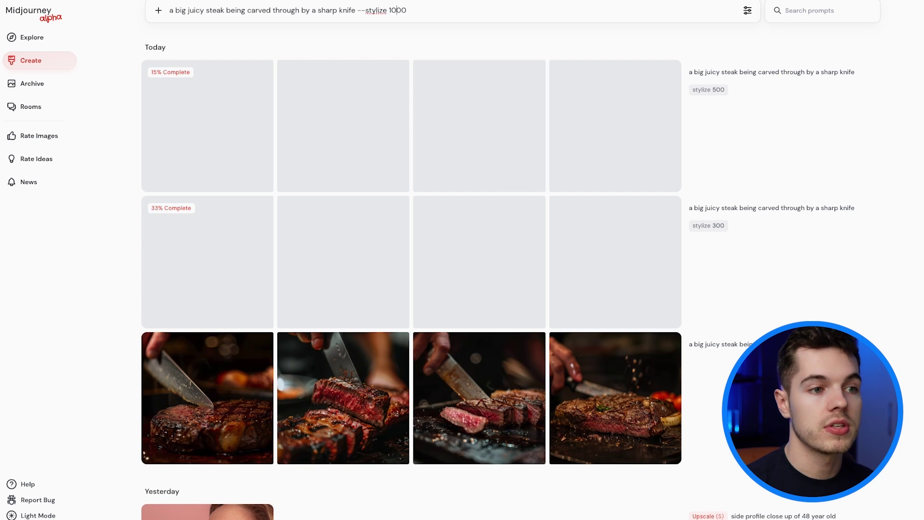
{"action": "type", "text": "0"}
{"action": "key", "text": "Return"}
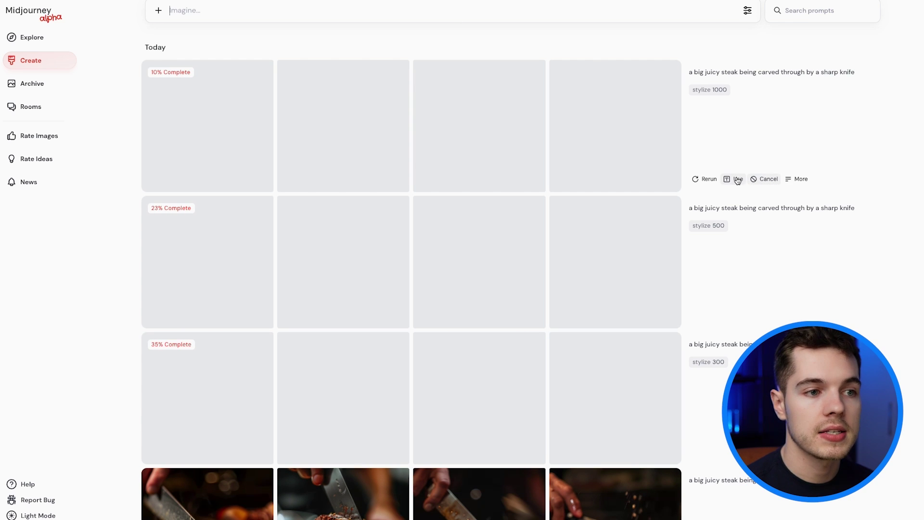
Remove the stylize parameter, set Weirdness to 600, and submit the steak prompt.
{"action": "left_click", "coordinate": [738, 179]}
{"action": "left_click_drag", "start_coordinate": [362, 10], "coordinate": [436, 13]}
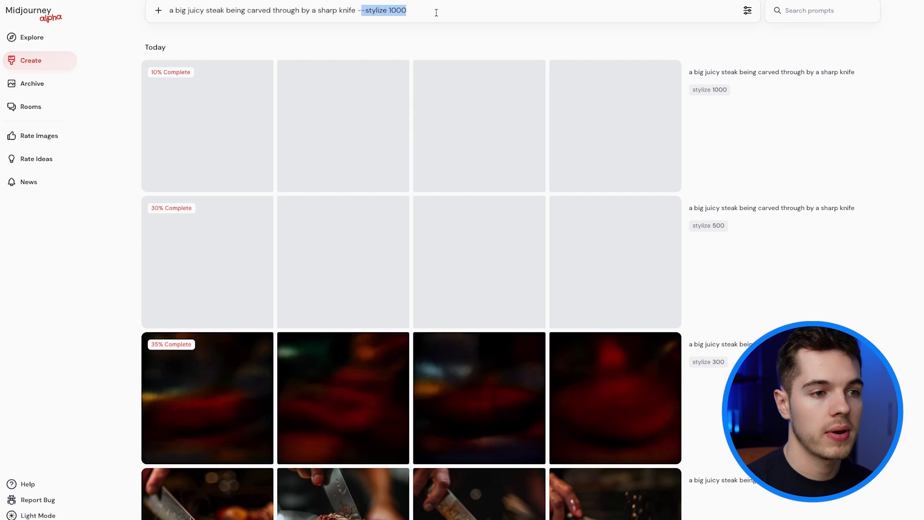
{"action": "key", "text": "BackSpace"}
{"action": "key", "text": "BackSpace"}
{"action": "left_click", "coordinate": [747, 11]}
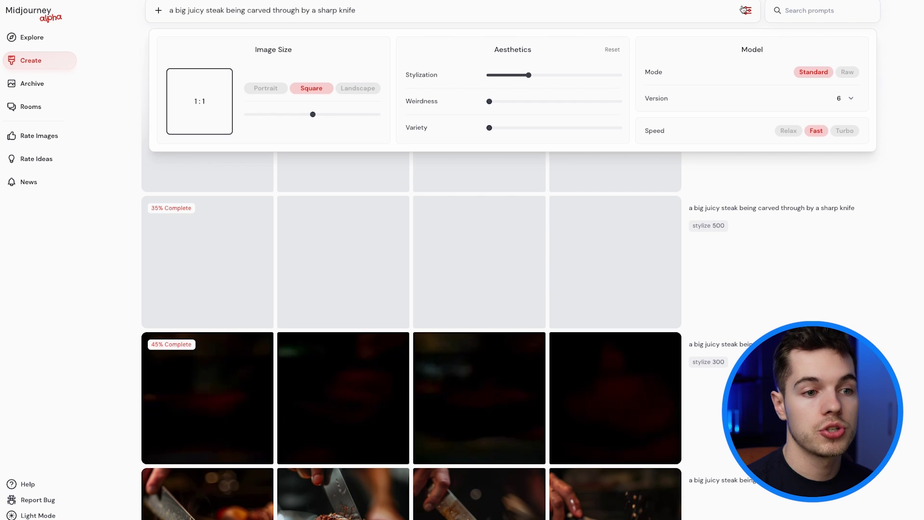
{"action": "left_click_drag", "start_coordinate": [493, 109], "coordinate": [520, 102]}
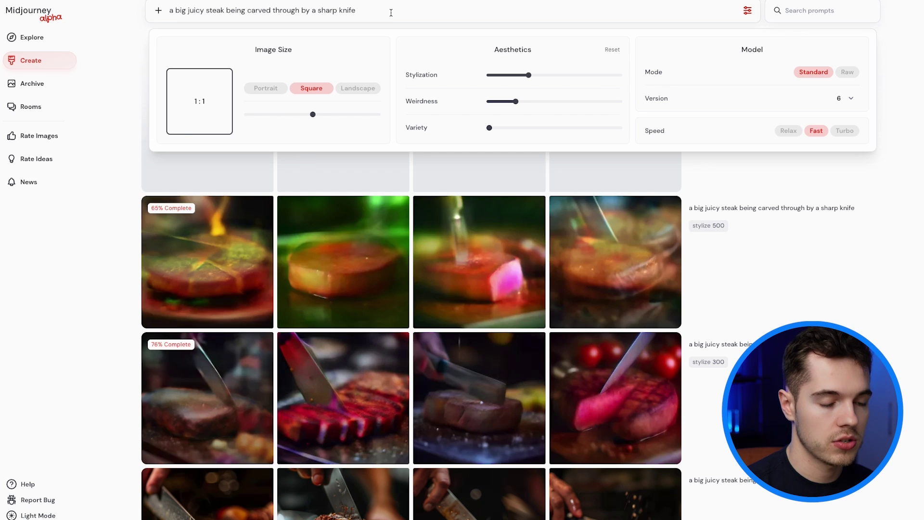
{"action": "key", "text": "Return"}
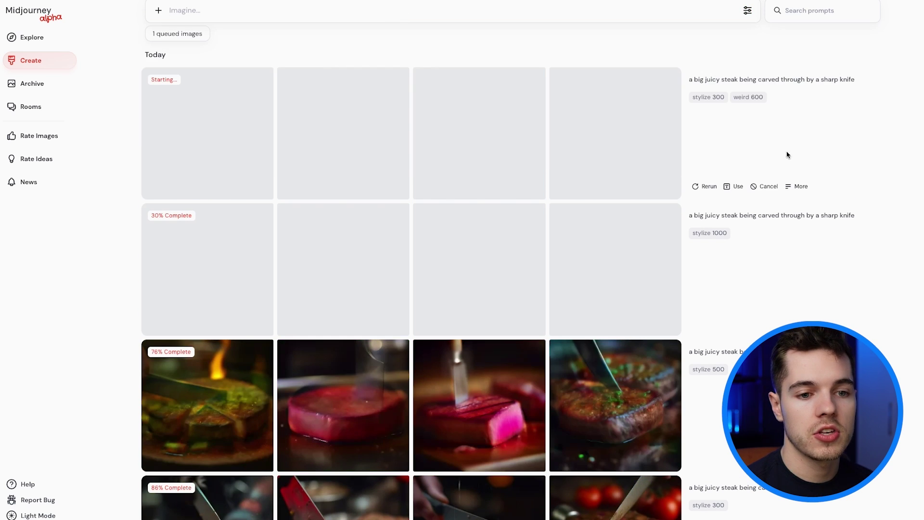
Strip the weird 600 prompt's parameters and resubmit with stylization 0 and weirdness 2400.
{"action": "left_click", "coordinate": [734, 189]}
{"action": "left_click", "coordinate": [747, 10]}
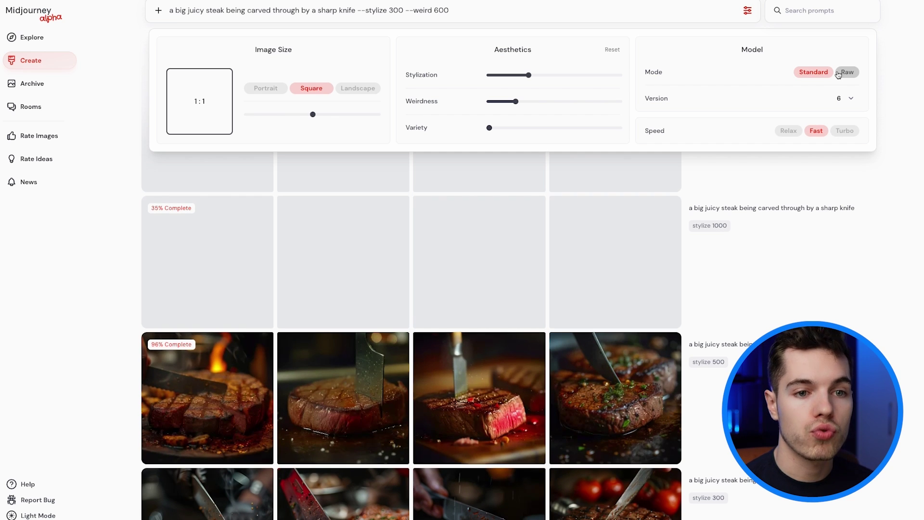
{"action": "left_click", "coordinate": [384, 10]}
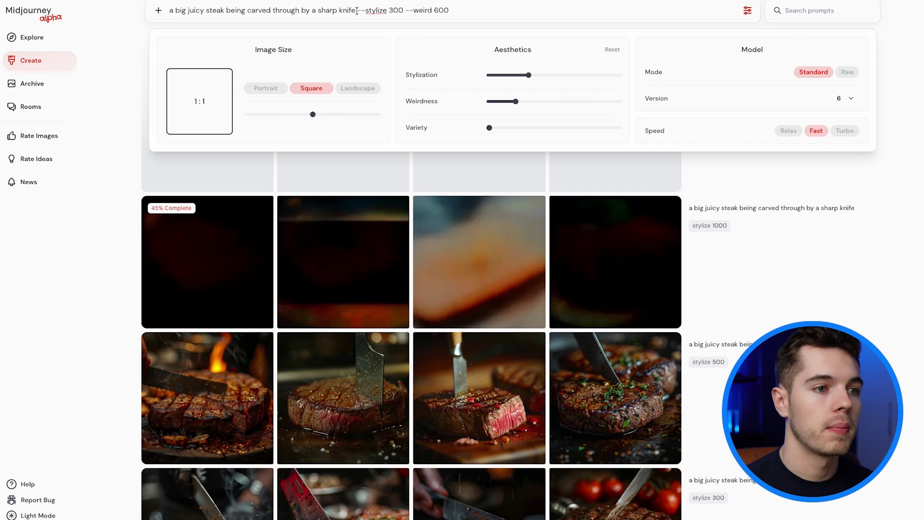
{"action": "left_click_drag", "start_coordinate": [356, 10], "coordinate": [469, 10]}
{"action": "key", "text": "BackSpace"}
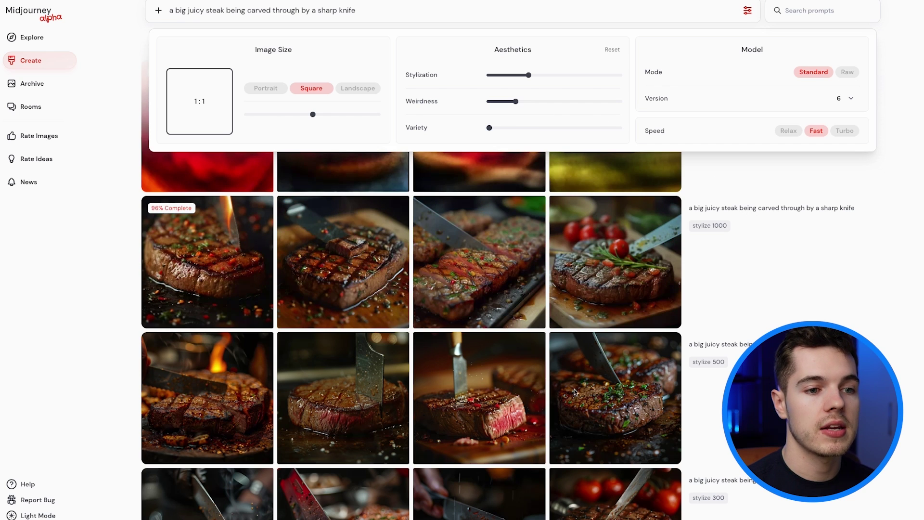
{"action": "mouse_move", "coordinate": [516, 107]}
{"action": "left_click_drag", "start_coordinate": [516, 106], "coordinate": [594, 101]}
{"action": "left_click_drag", "start_coordinate": [528, 75], "coordinate": [411, 54]}
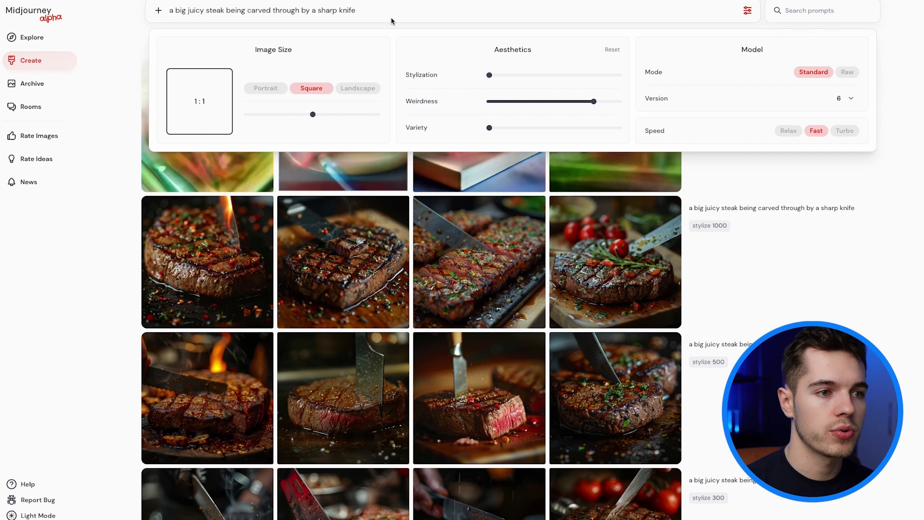
{"action": "left_click", "coordinate": [360, 10]}
{"action": "key", "text": "Return"}
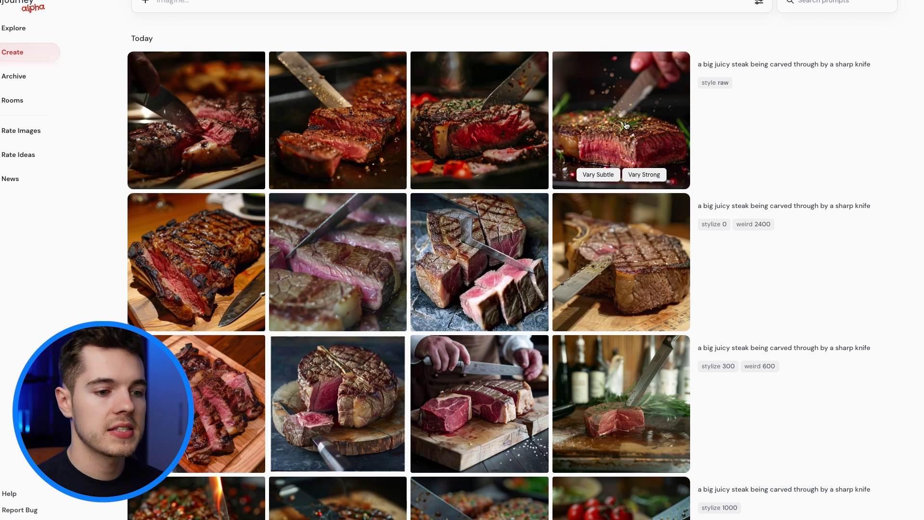
Open a steak image from the feed and browse the other images in its set.
{"action": "scroll", "coordinate": [625, 125], "scroll_direction": "down", "scroll_amount": 6}
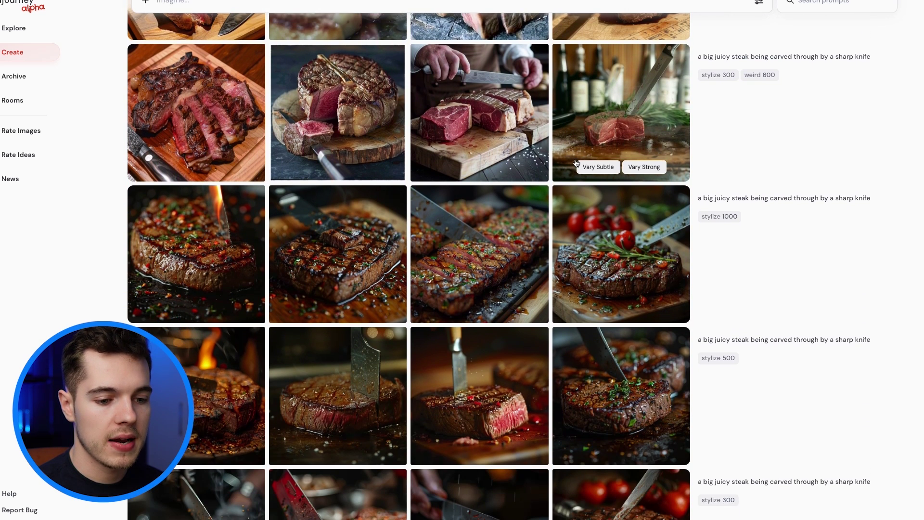
{"action": "scroll", "coordinate": [576, 163], "scroll_direction": "down", "scroll_amount": 5}
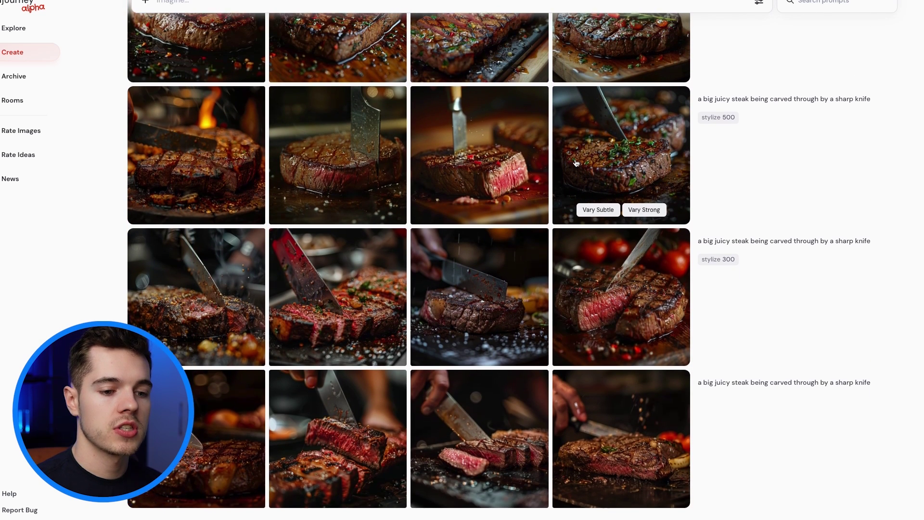
{"action": "left_click", "coordinate": [583, 405]}
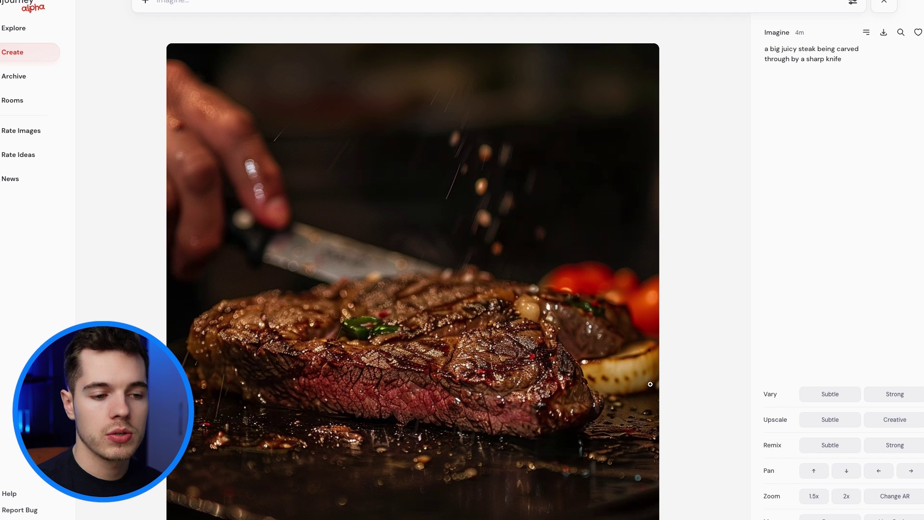
{"action": "key", "text": "Right"}
{"action": "key", "text": "Right"}
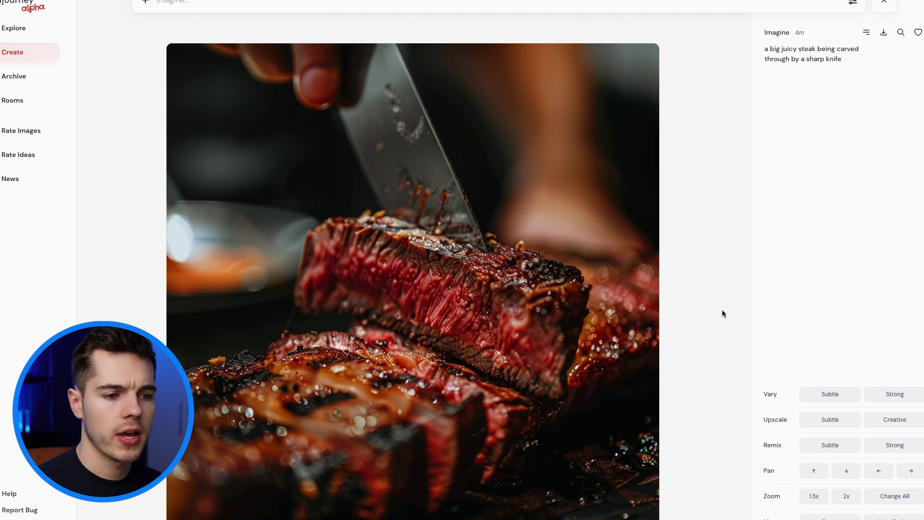
{"action": "key", "text": "Right"}
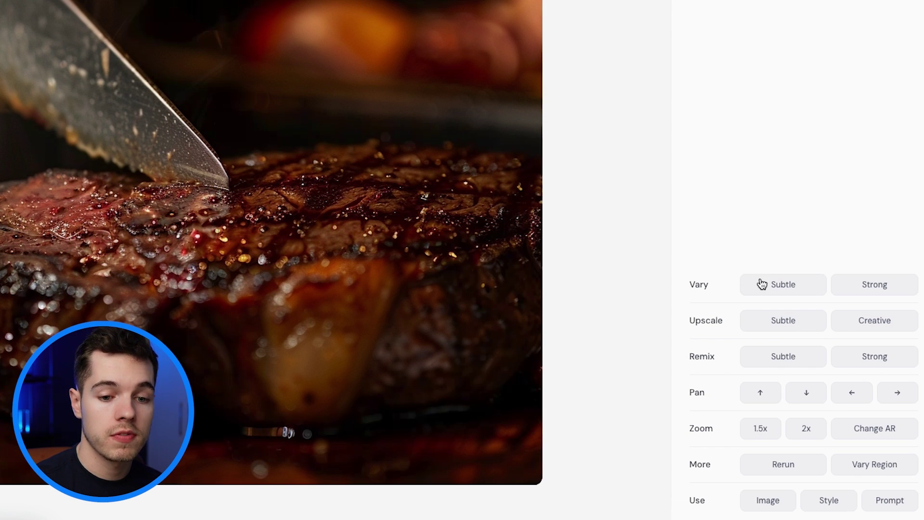
Make subtle and strong variations of the steak image, then Upscale Subtle a variation.
{"action": "left_click", "coordinate": [793, 287]}
{"action": "left_click", "coordinate": [865, 288]}
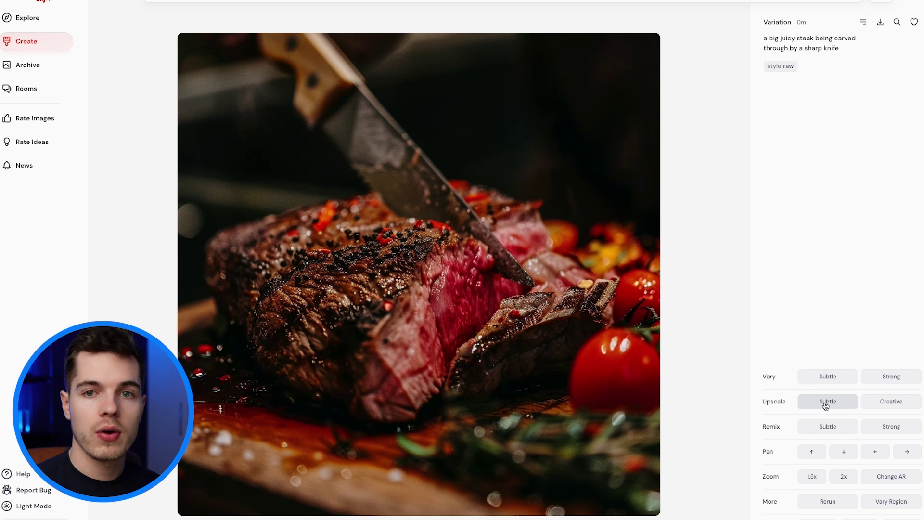
{"action": "left_click", "coordinate": [827, 402]}
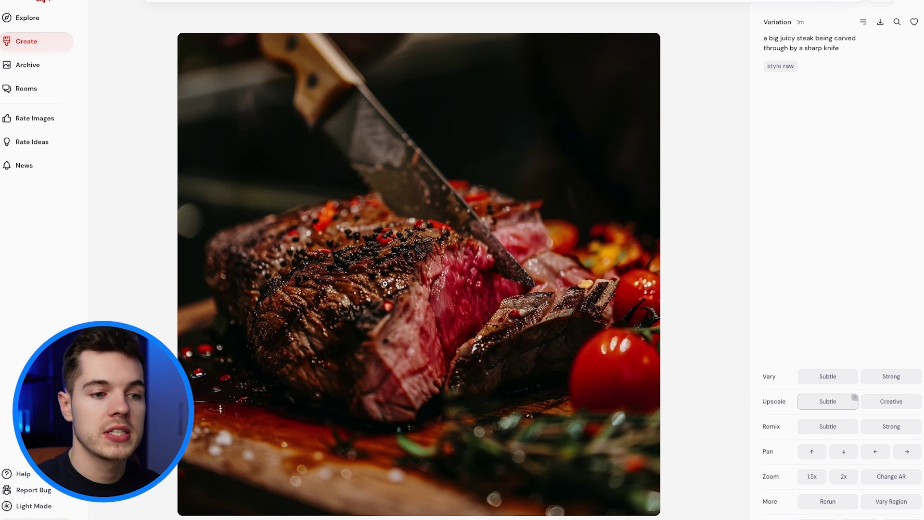
{"action": "left_click", "coordinate": [854, 398]}
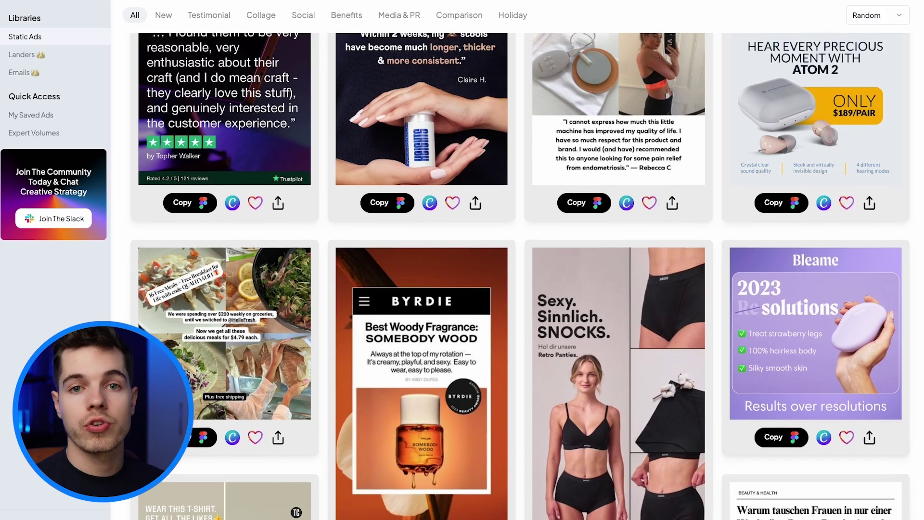
Scroll further down the Static Ads grid, browsing example ad layouts.
{"action": "scroll", "coordinate": [519, 274], "scroll_direction": "down", "scroll_amount": 2}
{"action": "scroll", "coordinate": [520, 274], "scroll_direction": "down", "scroll_amount": 5}
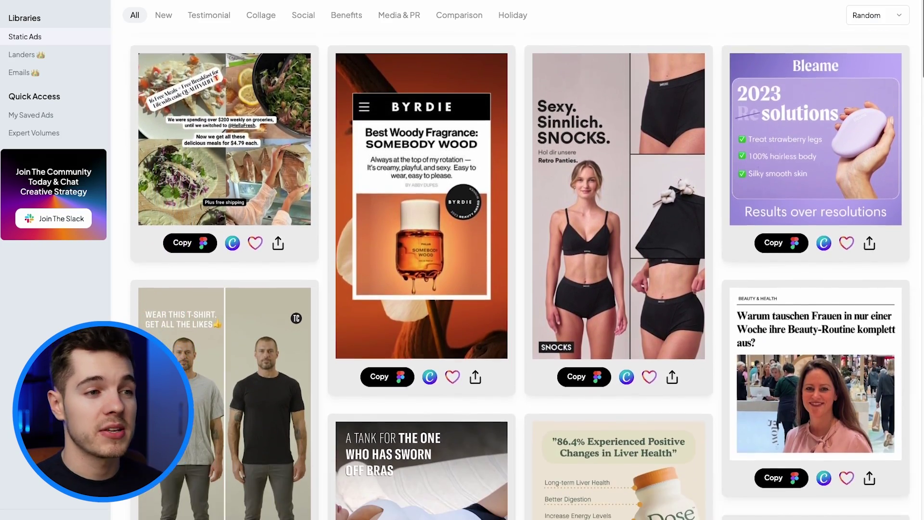
{"action": "scroll", "coordinate": [520, 274], "scroll_direction": "down", "scroll_amount": 6}
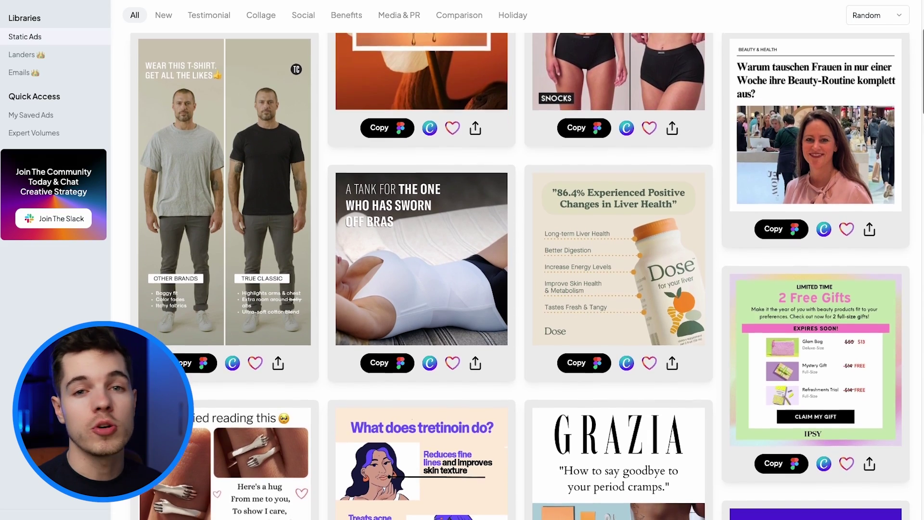
{"action": "scroll", "coordinate": [520, 274], "scroll_direction": "down", "scroll_amount": 2}
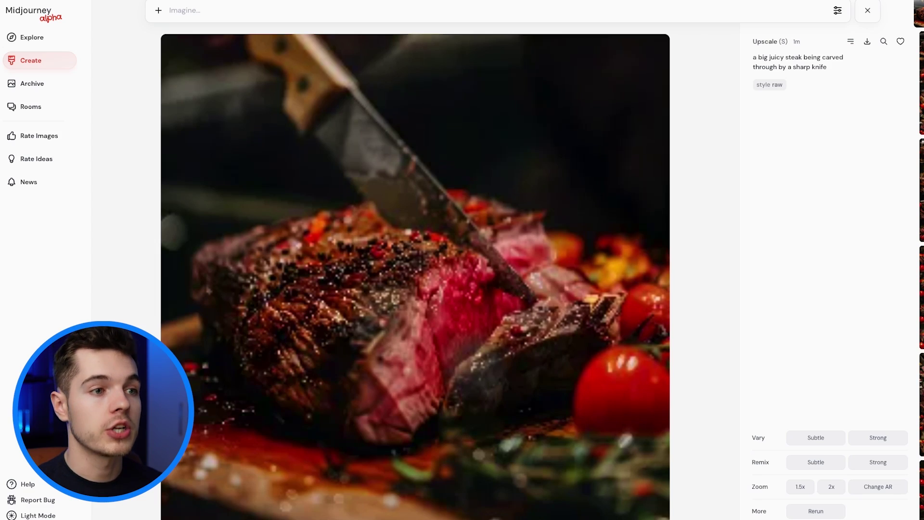
Download the upscaled Midjourney image of the steak being carved.
{"action": "key", "text": "Escape"}
{"action": "left_click", "coordinate": [231, 112]}
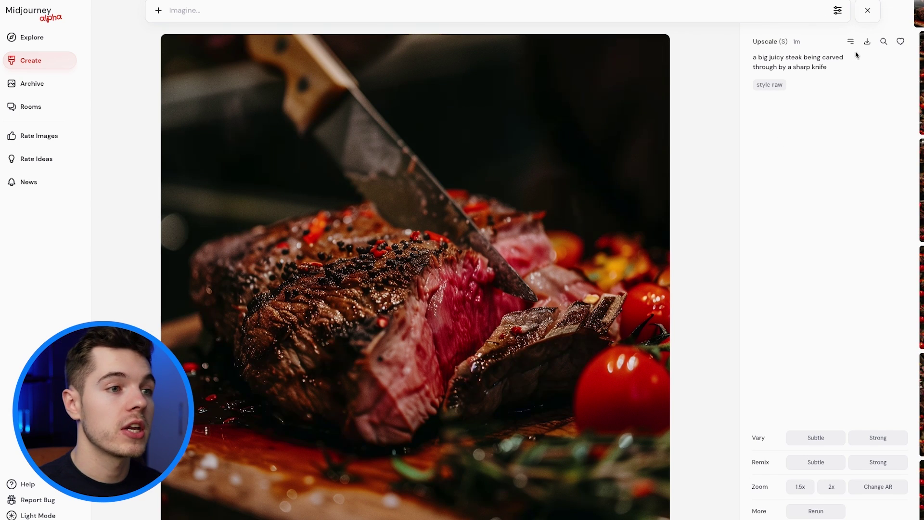
{"action": "left_click", "coordinate": [867, 42]}
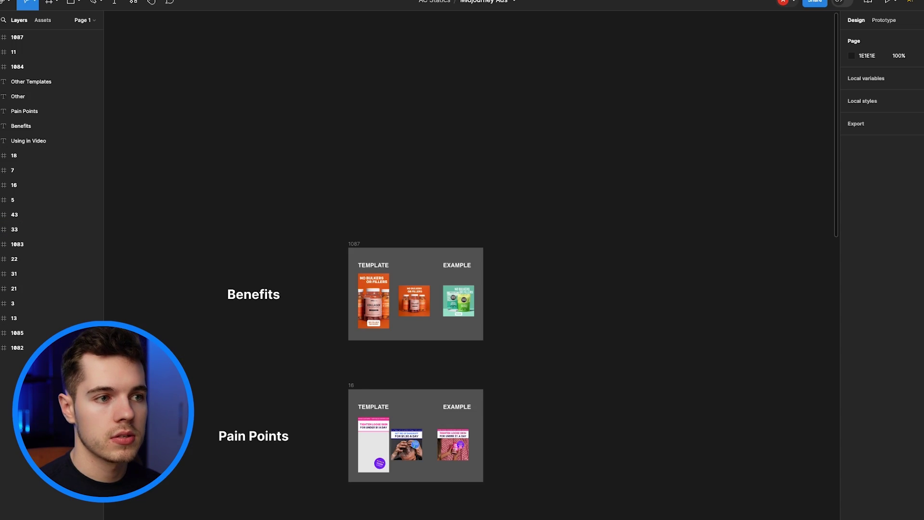
{"action": "scroll", "coordinate": [320, 233], "scroll_direction": "up", "scroll_amount": 5}
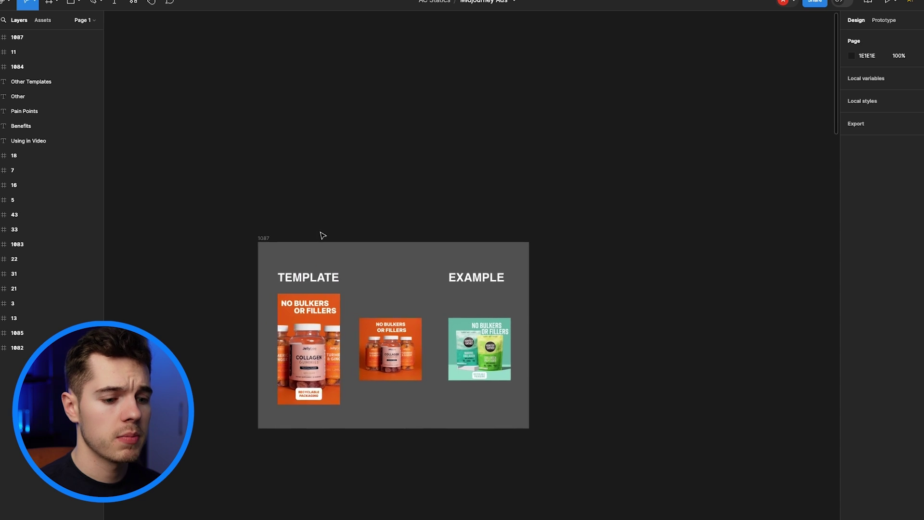
Place the downloaded steak image inside the orange ad template frame.
{"action": "scroll", "coordinate": [323, 235], "scroll_direction": "up", "scroll_amount": 3}
{"action": "scroll", "coordinate": [329, 240], "scroll_direction": "up", "scroll_amount": 3}
{"action": "scroll", "coordinate": [327, 239], "scroll_direction": "down", "scroll_amount": 2}
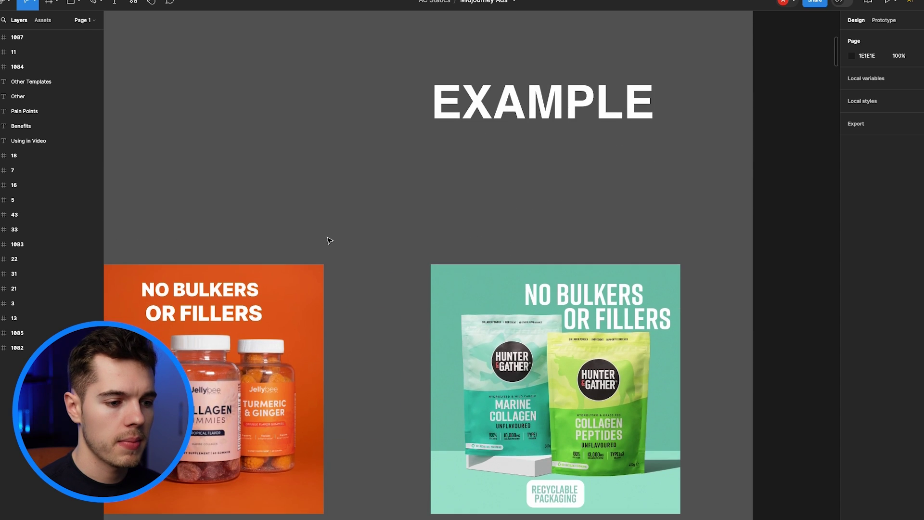
{"action": "scroll", "coordinate": [327, 240], "scroll_direction": "left", "scroll_amount": 4}
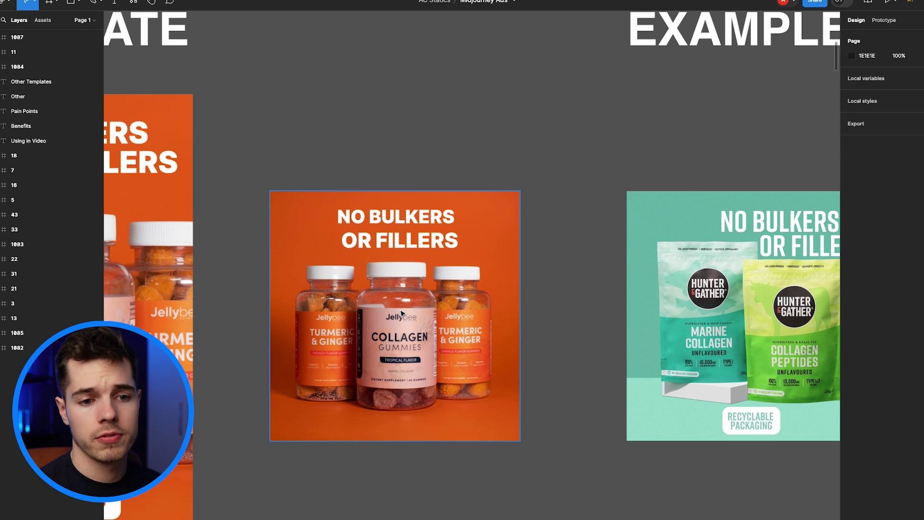
{"action": "scroll", "coordinate": [401, 310], "scroll_direction": "down", "scroll_amount": 1}
{"action": "scroll", "coordinate": [401, 310], "scroll_direction": "left", "scroll_amount": 1}
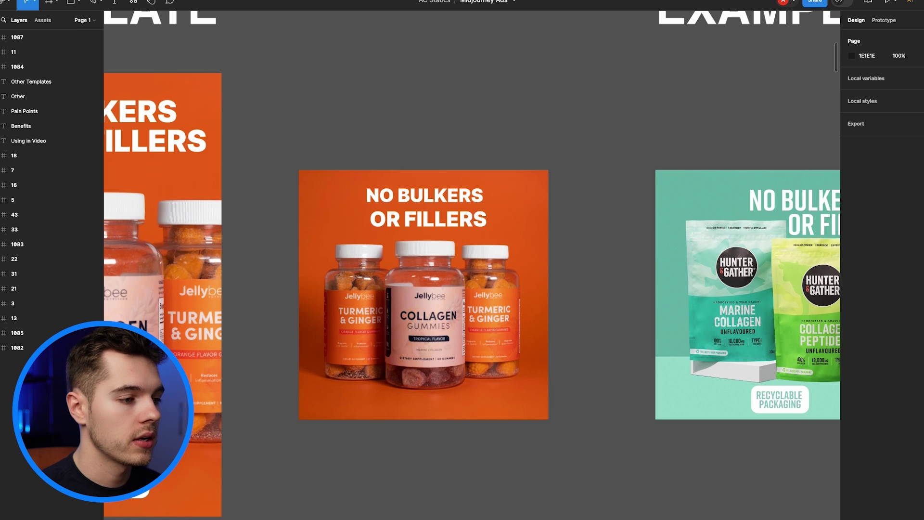
{"action": "left_click_drag", "start_coordinate": [93, 265], "coordinate": [377, 264]}
{"action": "left_click_drag", "start_coordinate": [503, 380], "coordinate": [408, 274]}
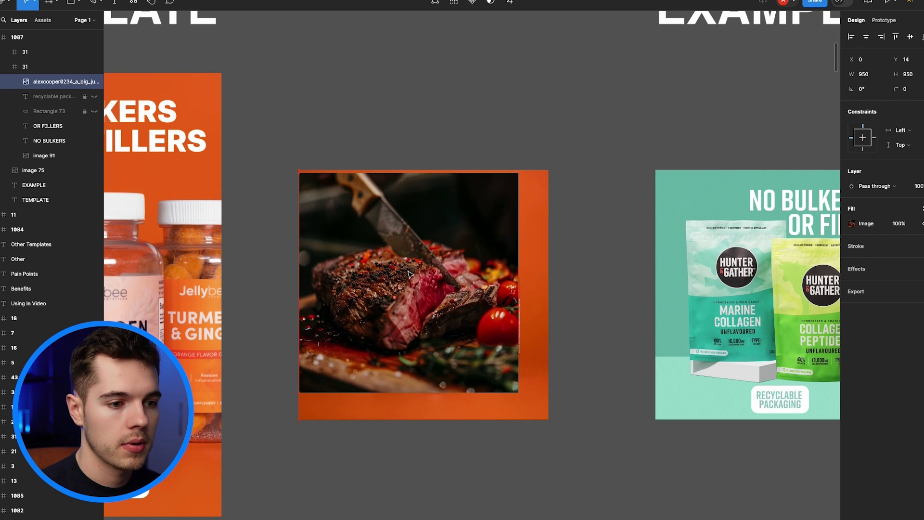
Enlarge the steak photo to 1162×1162, raise it, and layer it beneath the NO BULKERS OR FILLERS headline.
{"action": "left_click_drag", "start_coordinate": [518, 391], "coordinate": [558, 426]}
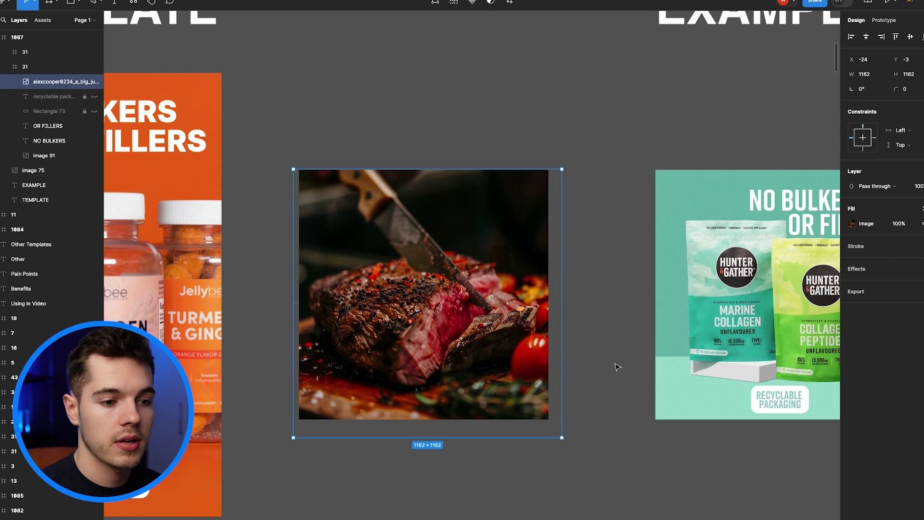
{"action": "left_click_drag", "start_coordinate": [439, 268], "coordinate": [440, 243]}
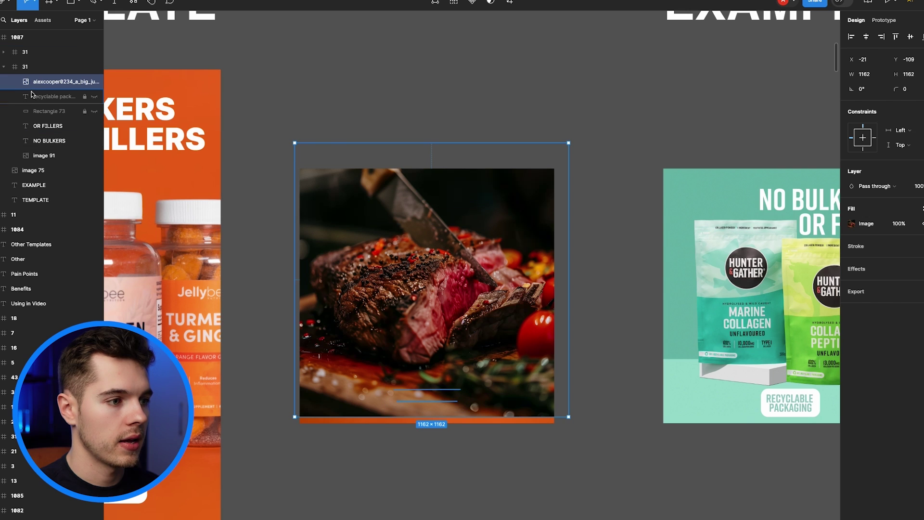
{"action": "left_click_drag", "start_coordinate": [43, 86], "coordinate": [52, 153]}
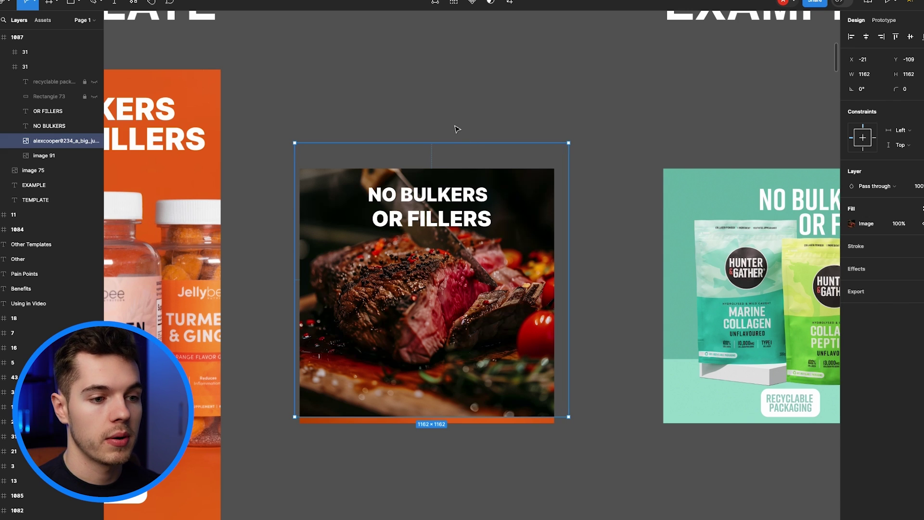
Rewrite the steak ad headline as 'My Knives Cut Like They're New Again'.
{"action": "left_click", "coordinate": [435, 195]}
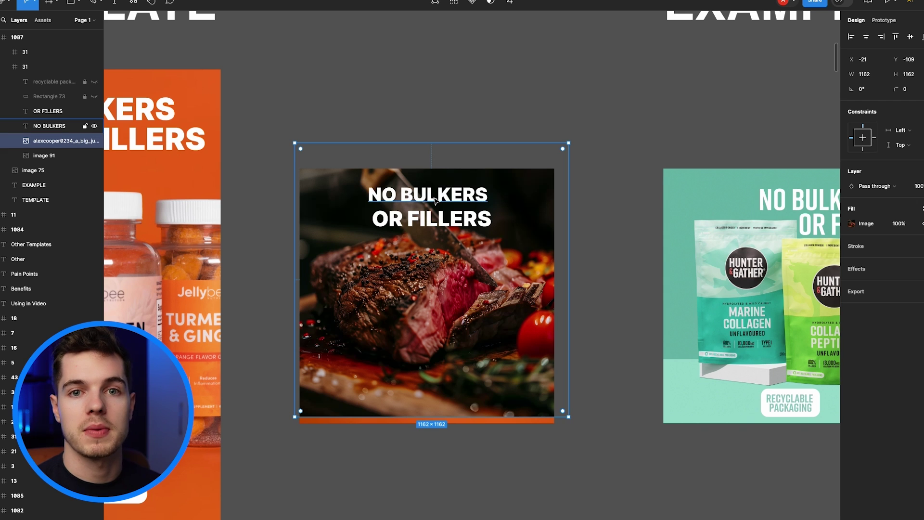
{"action": "double_click", "coordinate": [433, 195]}
{"action": "type", "text": "\"My Knives Cut Like They're New Again"}
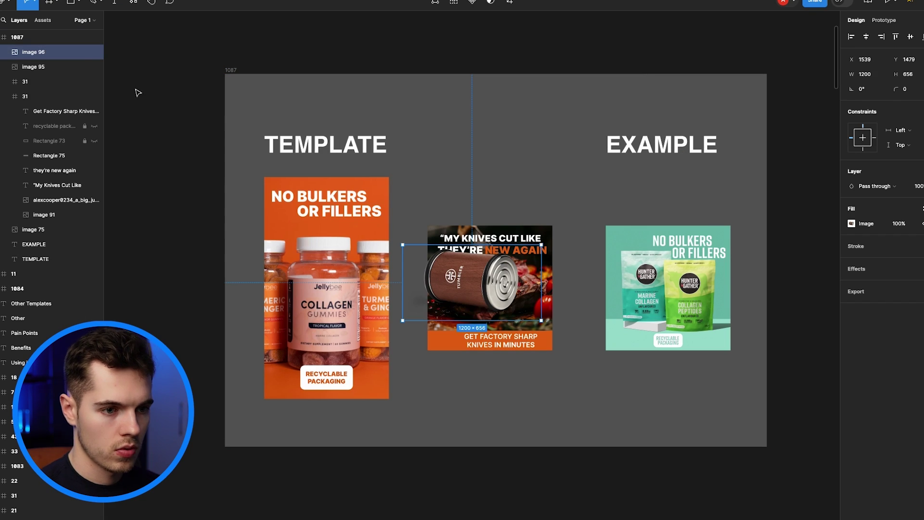
Shrink the tumbler sharpener image to 227×124 and align it beside the GET FACTORY SHARP KNIVES IN MINUTES text.
{"action": "left_click", "coordinate": [48, 70]}
{"action": "scroll", "coordinate": [489, 287], "scroll_direction": "up", "scroll_amount": 3}
{"action": "left_click_drag", "start_coordinate": [472, 276], "coordinate": [448, 343]}
{"action": "scroll", "coordinate": [433, 289], "scroll_direction": "up", "scroll_amount": 4}
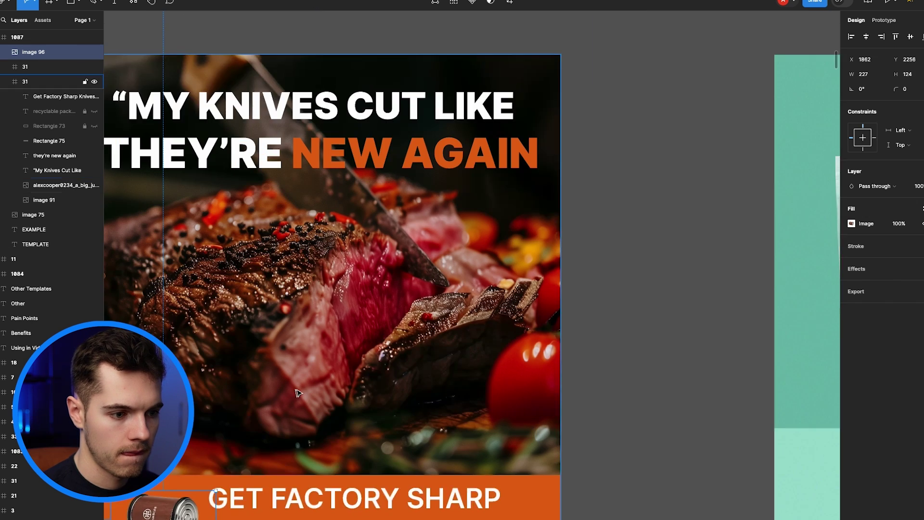
{"action": "left_click_drag", "start_coordinate": [337, 399], "coordinate": [326, 387]}
{"action": "left_click", "coordinate": [529, 438], "text": "shift"}
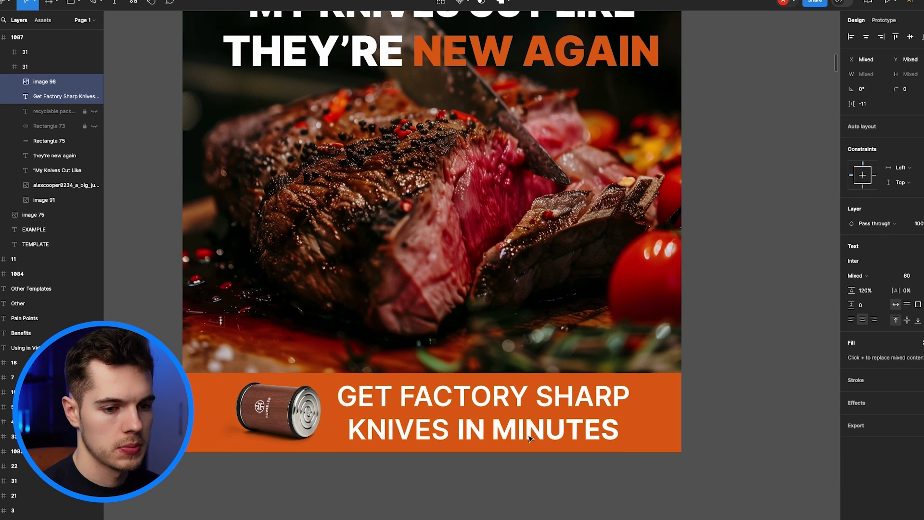
{"action": "key", "text": "shift+Right"}
{"action": "key", "text": "shift+Right"}
{"action": "scroll", "coordinate": [515, 366], "scroll_direction": "up", "scroll_amount": 3}
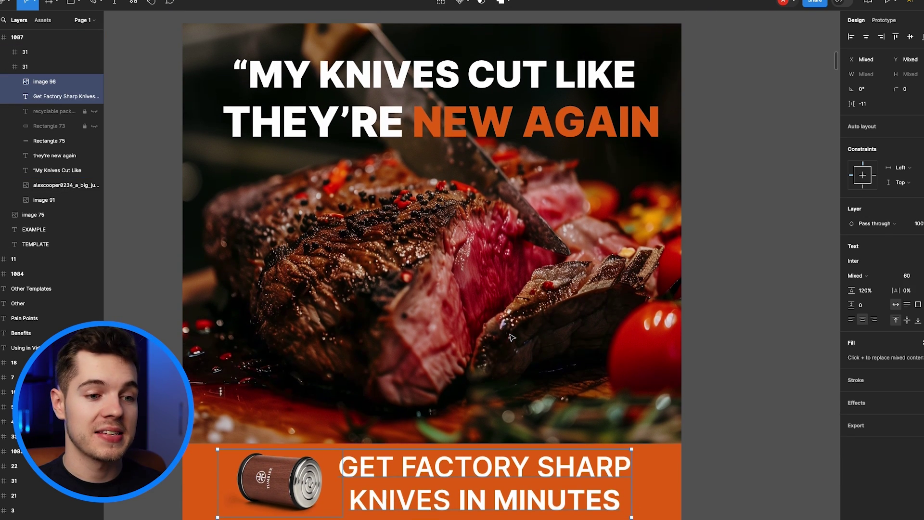
{"action": "scroll", "coordinate": [511, 337], "scroll_direction": "down", "scroll_amount": 5}
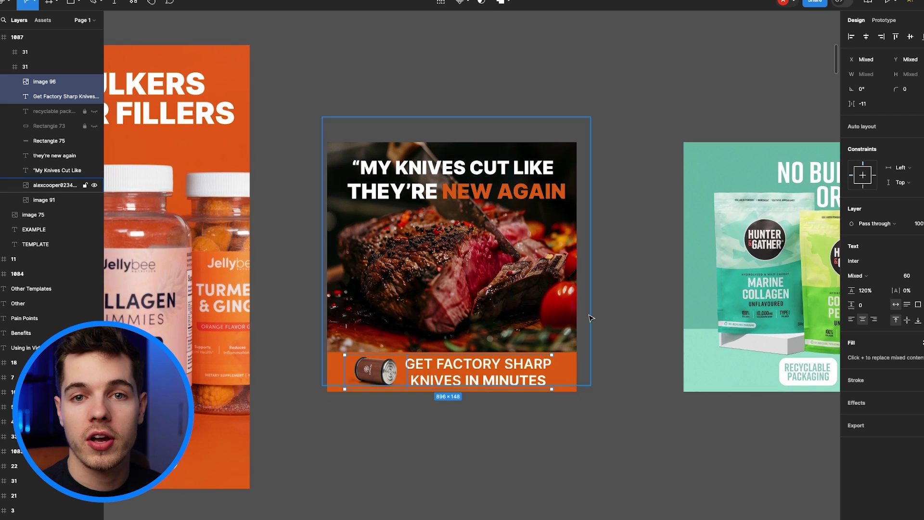
{"action": "left_click", "coordinate": [628, 305]}
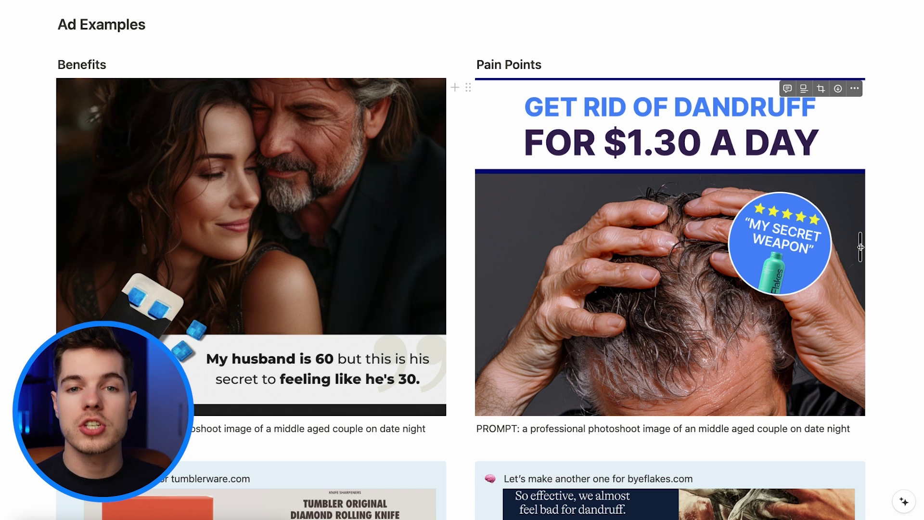
Switch from Notion to the Midjourney Create feed showing the dandruff images.
{"action": "key", "text": "ctrl+Tab"}
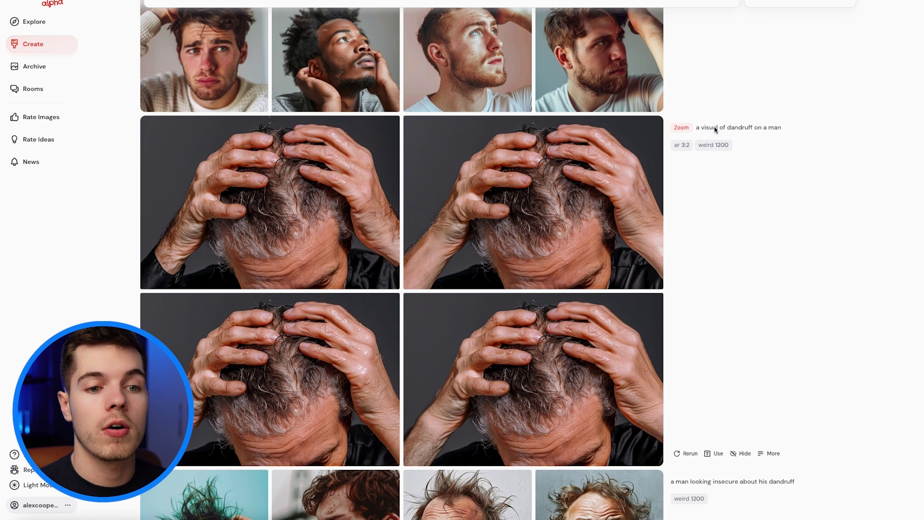
{"action": "scroll", "coordinate": [787, 180], "scroll_direction": "up", "scroll_amount": 5}
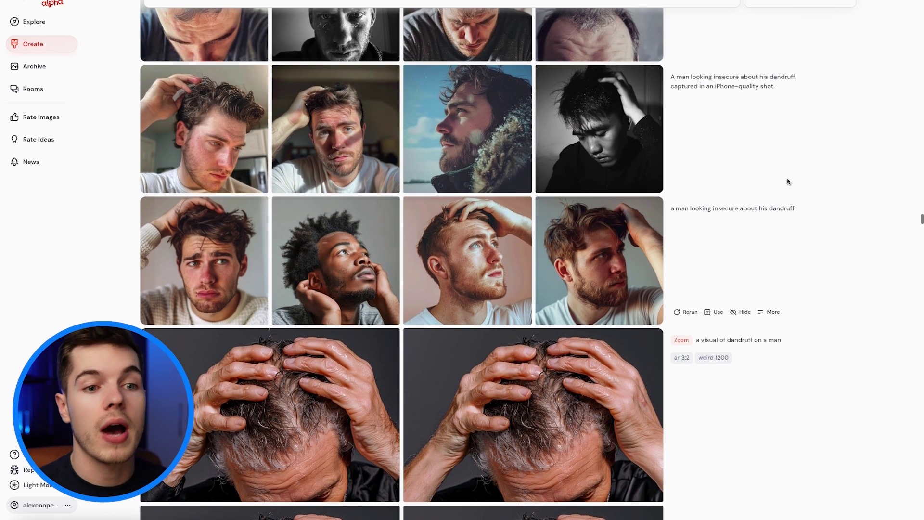
{"action": "scroll", "coordinate": [787, 182], "scroll_direction": "down", "scroll_amount": 1}
{"action": "mouse_move", "coordinate": [630, 228]}
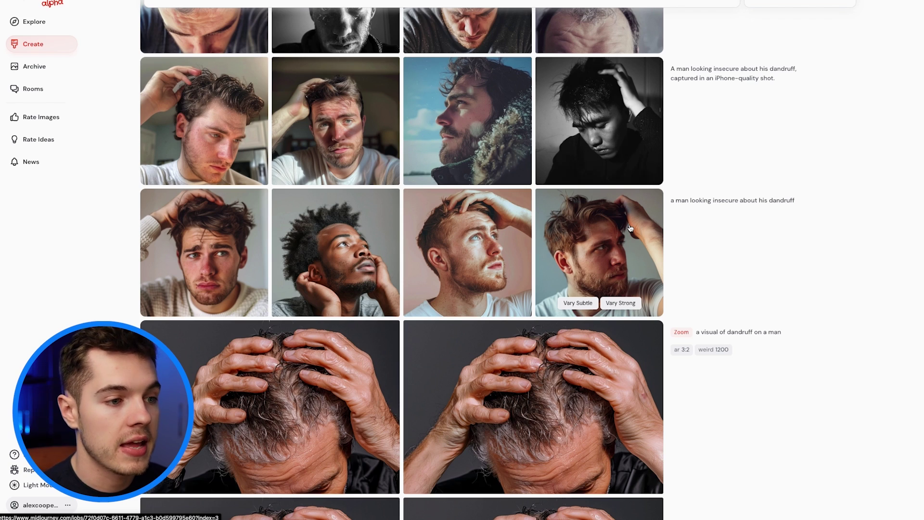
{"action": "scroll", "coordinate": [631, 228], "scroll_direction": "up", "scroll_amount": 3}
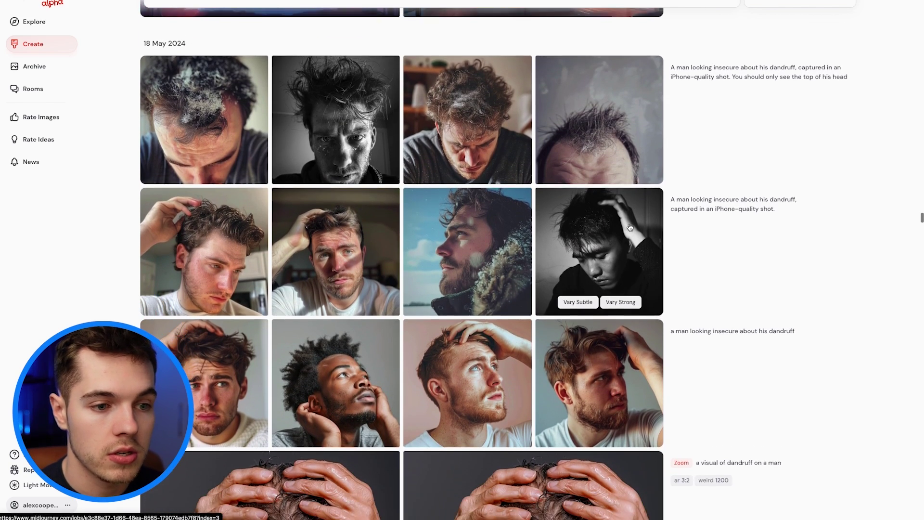
{"action": "scroll", "coordinate": [630, 227], "scroll_direction": "down", "scroll_amount": 5}
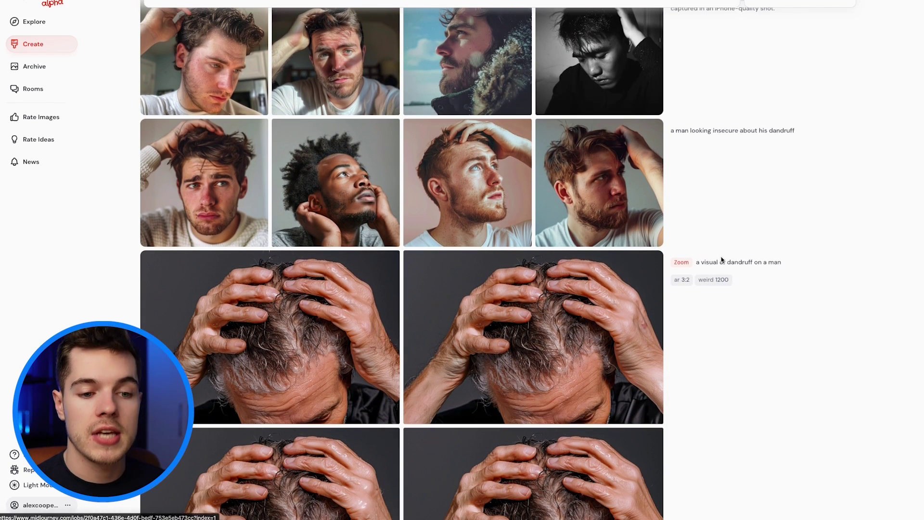
{"action": "scroll", "coordinate": [685, 264], "scroll_direction": "down", "scroll_amount": 9}
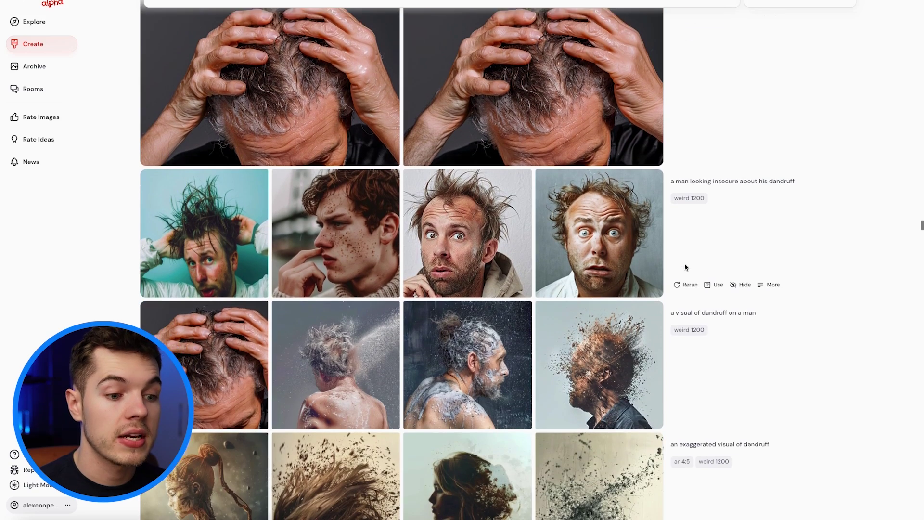
{"action": "scroll", "coordinate": [686, 265], "scroll_direction": "up", "scroll_amount": 6}
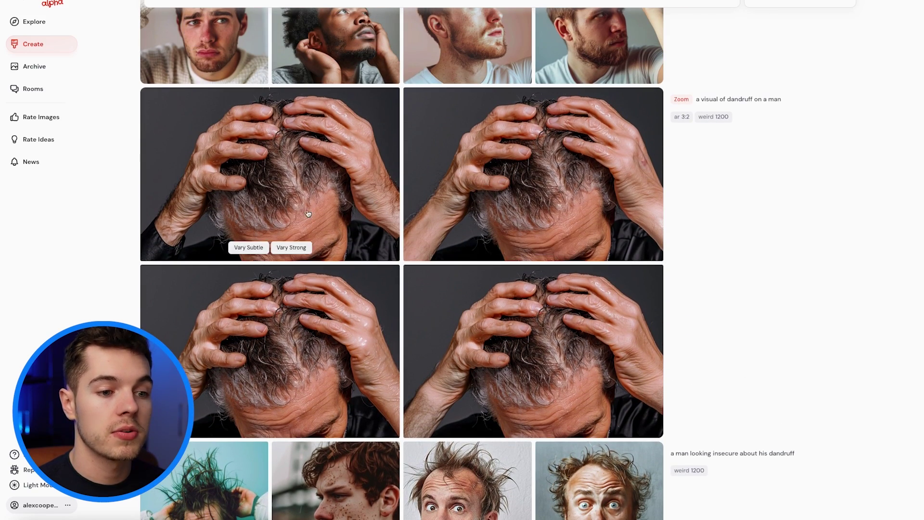
{"action": "scroll", "coordinate": [466, 242], "scroll_direction": "up", "scroll_amount": 6}
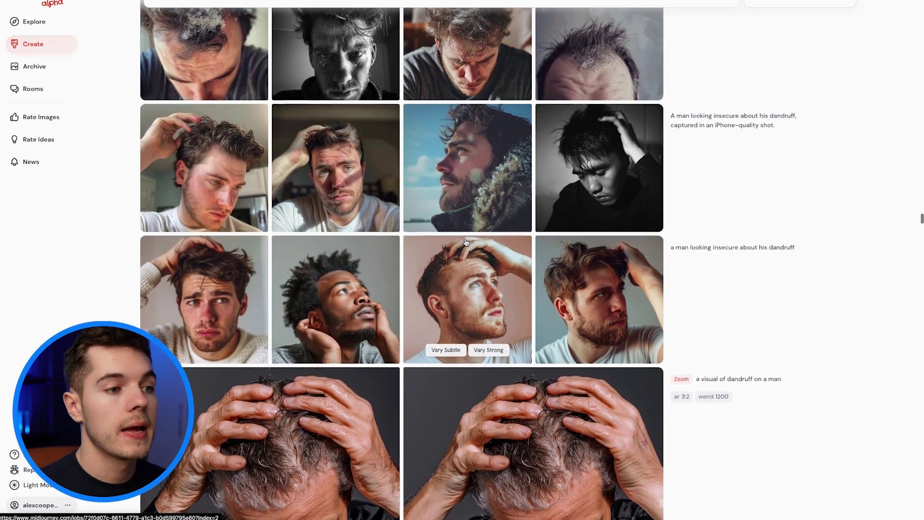
{"action": "scroll", "coordinate": [466, 242], "scroll_direction": "up", "scroll_amount": 1}
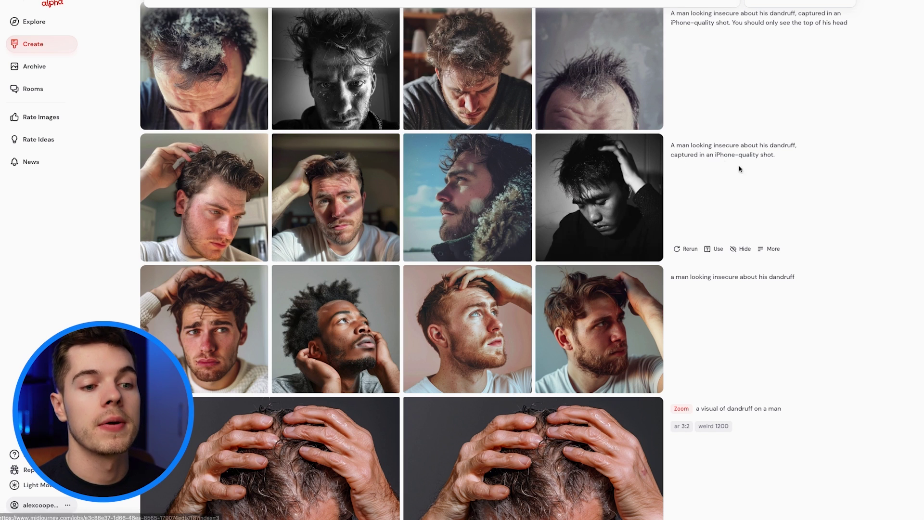
{"action": "scroll", "coordinate": [784, 179], "scroll_direction": "up", "scroll_amount": 1}
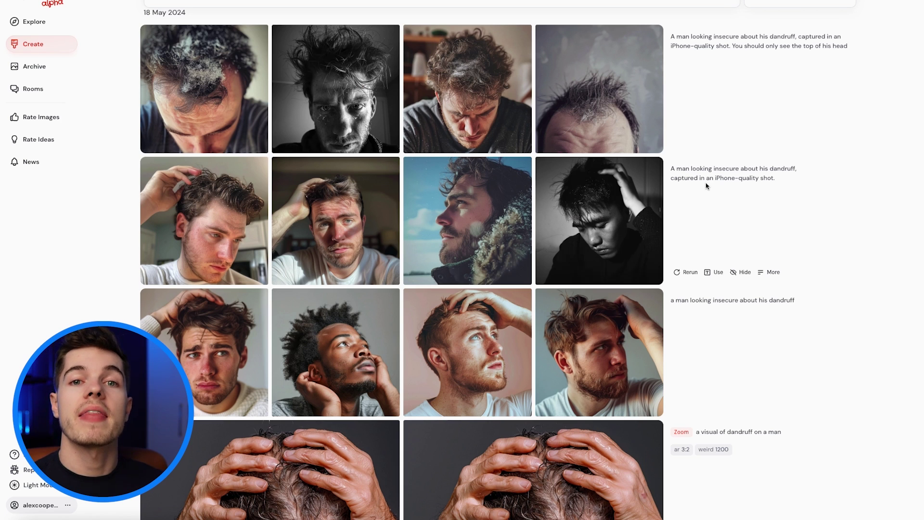
{"action": "left_click", "coordinate": [505, 218]}
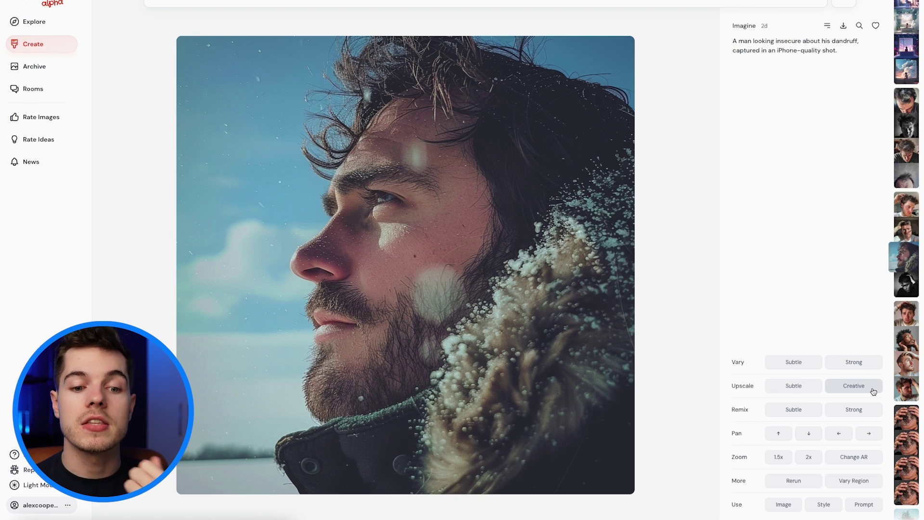
{"action": "key", "text": "Escape"}
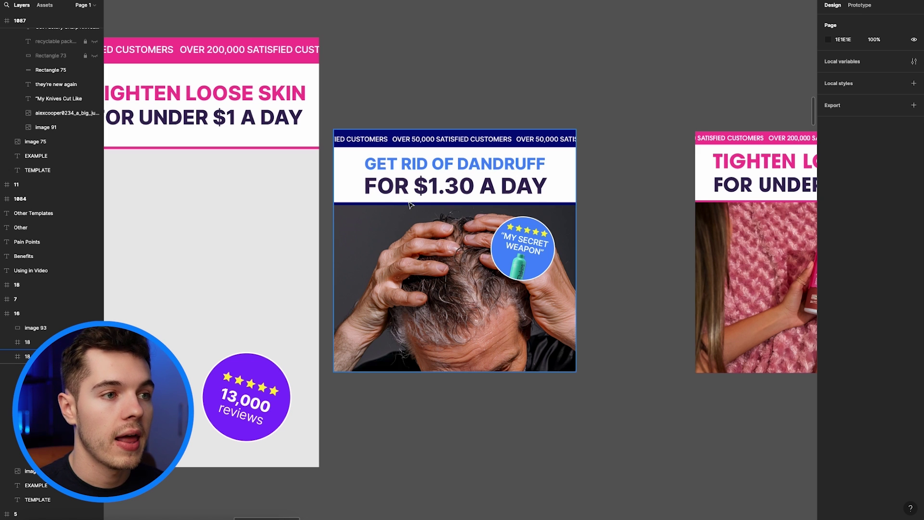
Remove the dandruff ad's photo of the man clutching his head, revealing the messy-hair close-up beneath.
{"action": "scroll", "coordinate": [400, 202], "scroll_direction": "right", "scroll_amount": 2}
{"action": "scroll", "coordinate": [401, 202], "scroll_direction": "right", "scroll_amount": 4}
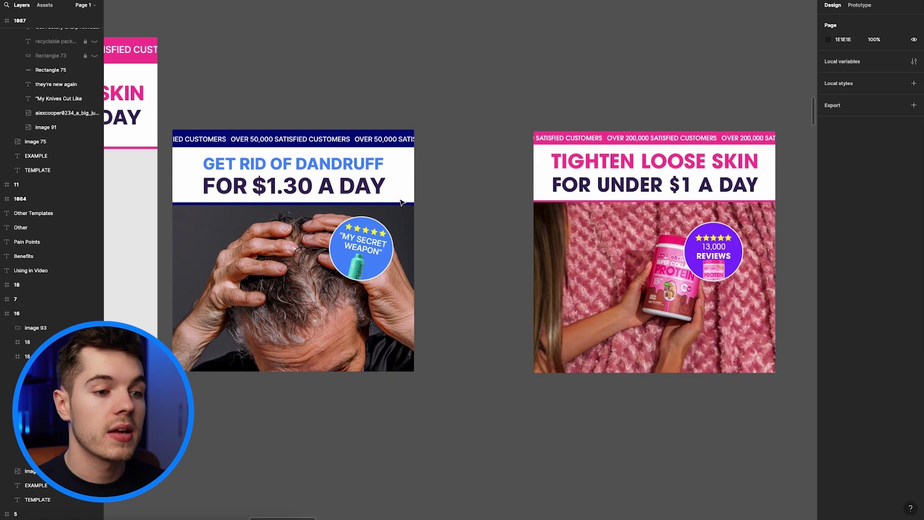
{"action": "scroll", "coordinate": [401, 202], "scroll_direction": "left", "scroll_amount": 5}
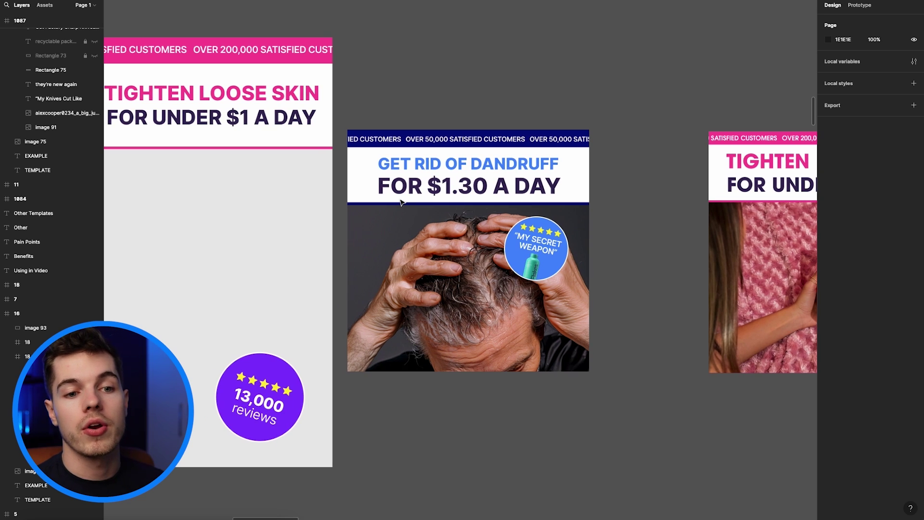
{"action": "scroll", "coordinate": [401, 202], "scroll_direction": "right", "scroll_amount": 2}
{"action": "scroll", "coordinate": [401, 202], "scroll_direction": "left", "scroll_amount": 2}
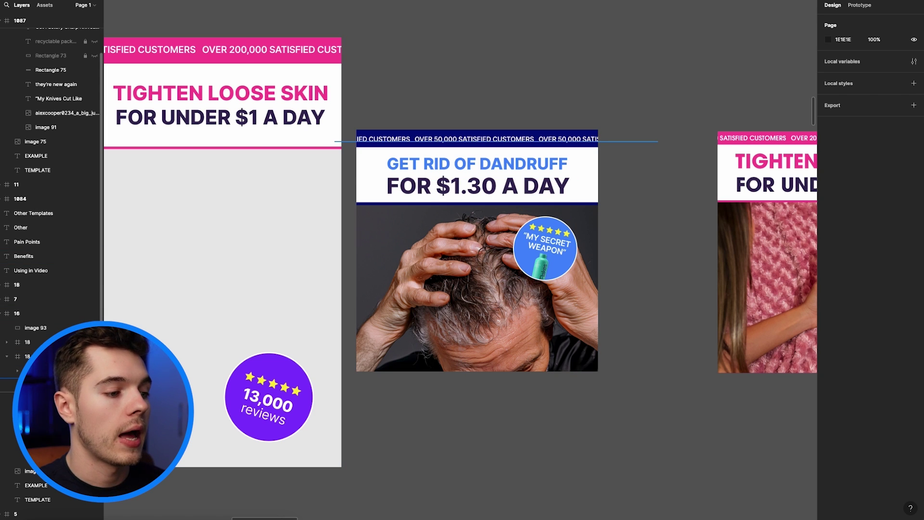
{"action": "key", "text": "ctrl+shift+h"}
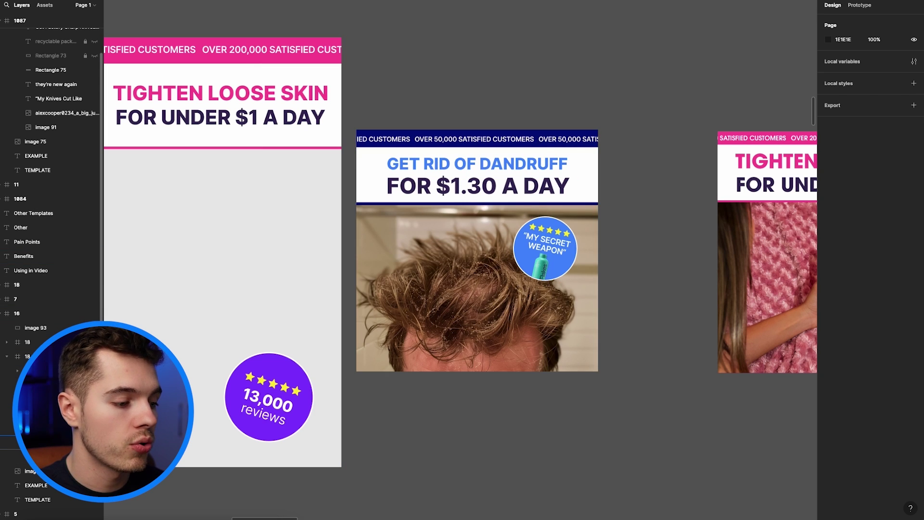